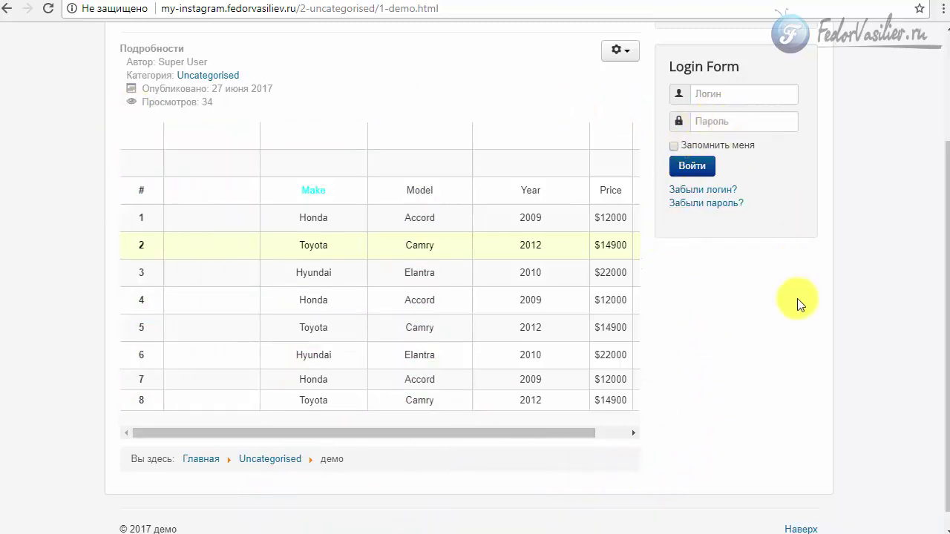
Step: Examine the car table in the published demo article across its full width
left_click_drag(480, 435, 519, 436)
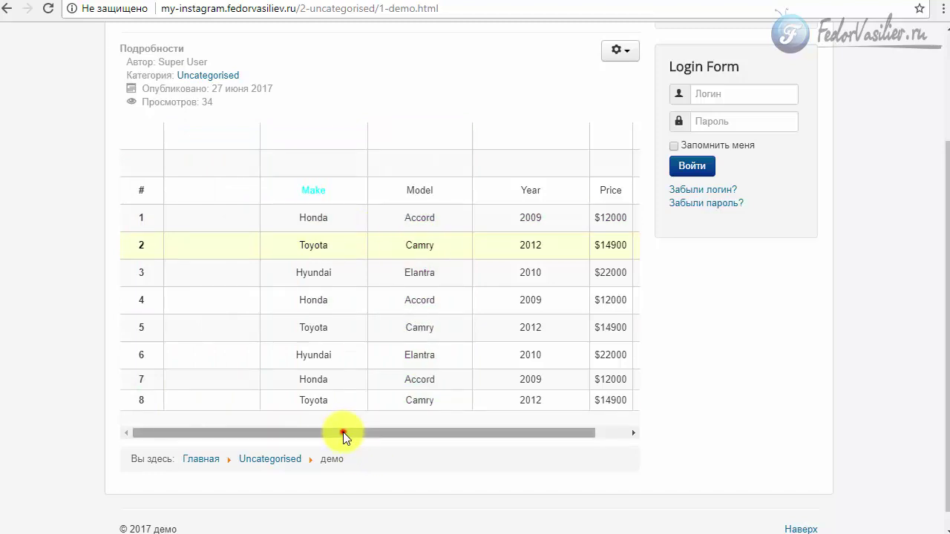
left_click_drag(343, 432, 308, 420)
left_click_drag(487, 439, 393, 445)
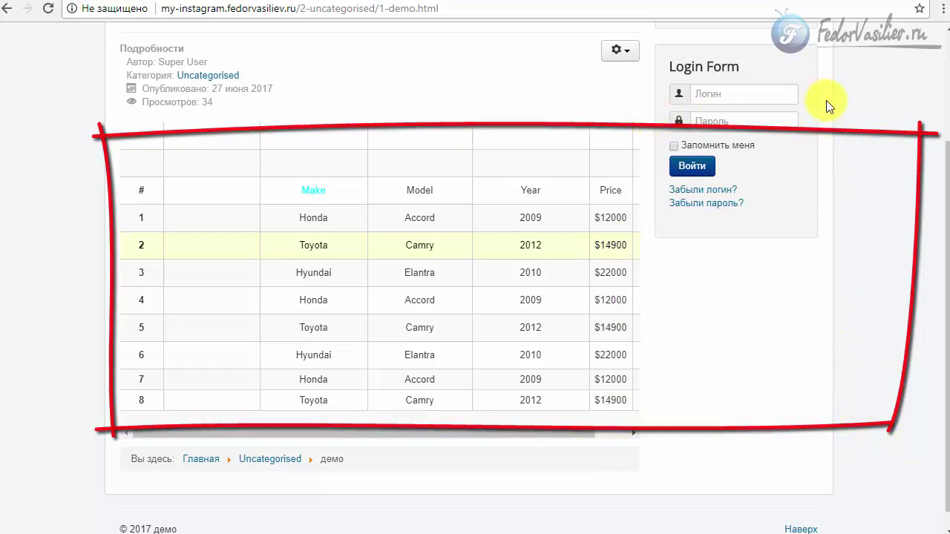
mouse_move(563, 435)
left_mouse_down()
mouse_move(610, 438)
mouse_move(499, 449)
left_mouse_up()
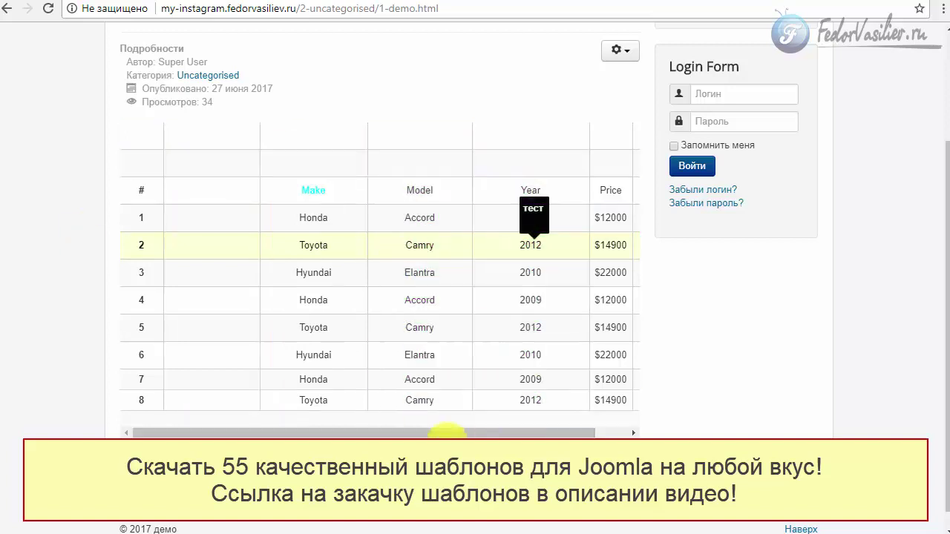
left_click_drag(443, 429, 475, 432)
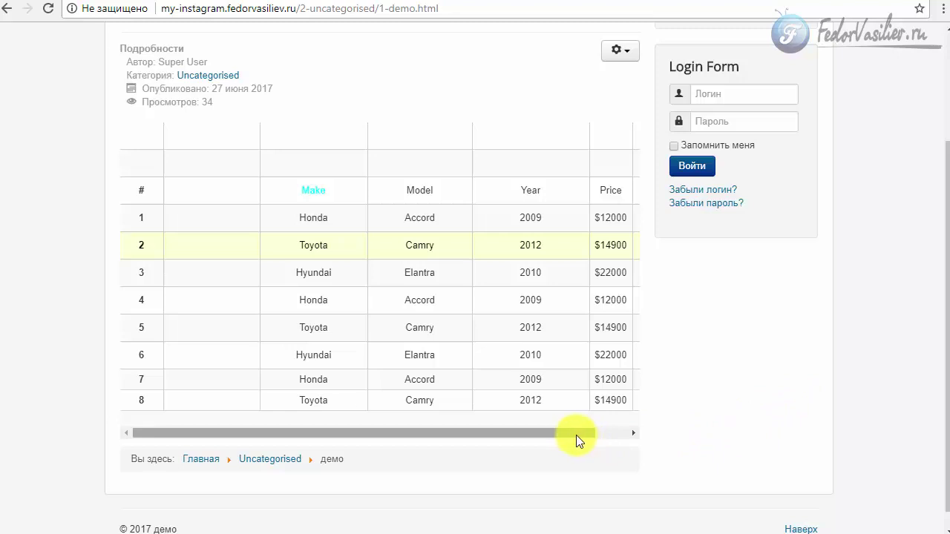
left_click_drag(572, 434, 514, 447)
left_click_drag(522, 432, 458, 430)
left_click_drag(558, 433, 420, 438)
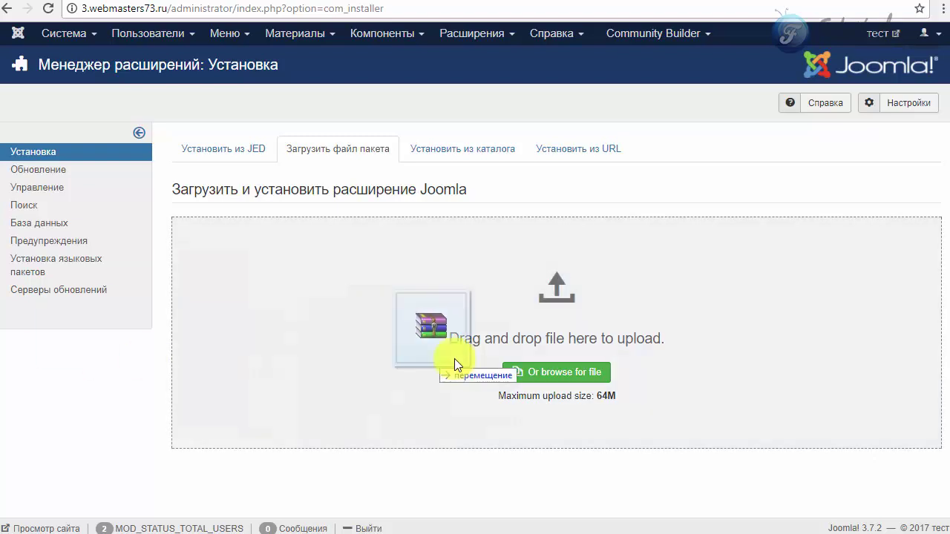
Step: Install the Droptables extension package and its Russian language package through the Joomla package uploader
left_click_drag(454, 358, 430, 278)
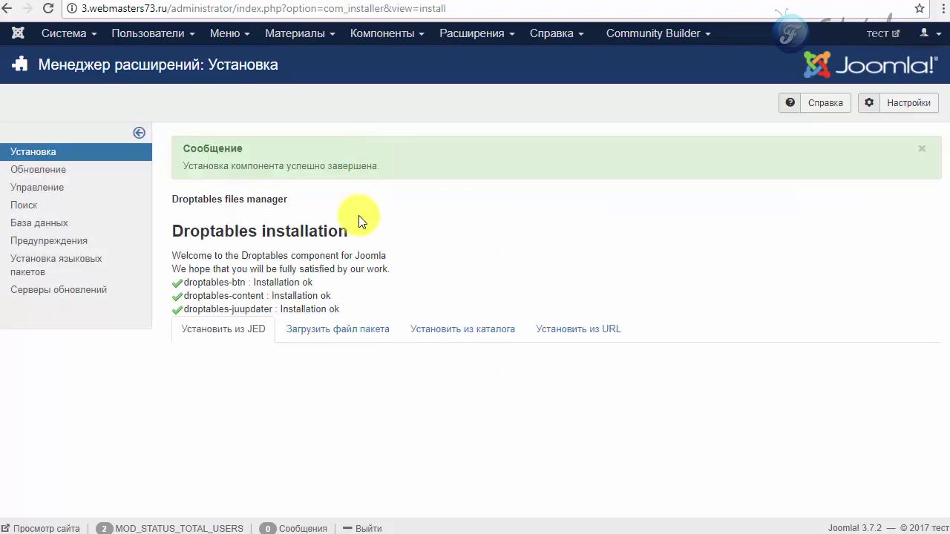
left_click(375, 332)
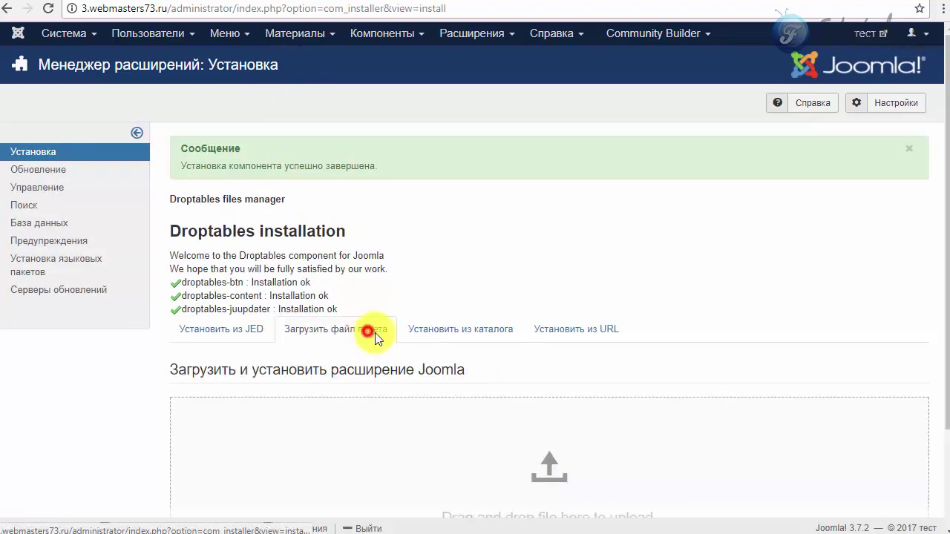
scroll(488, 275, "down", 2)
left_click_drag(0, 349, 475, 323)
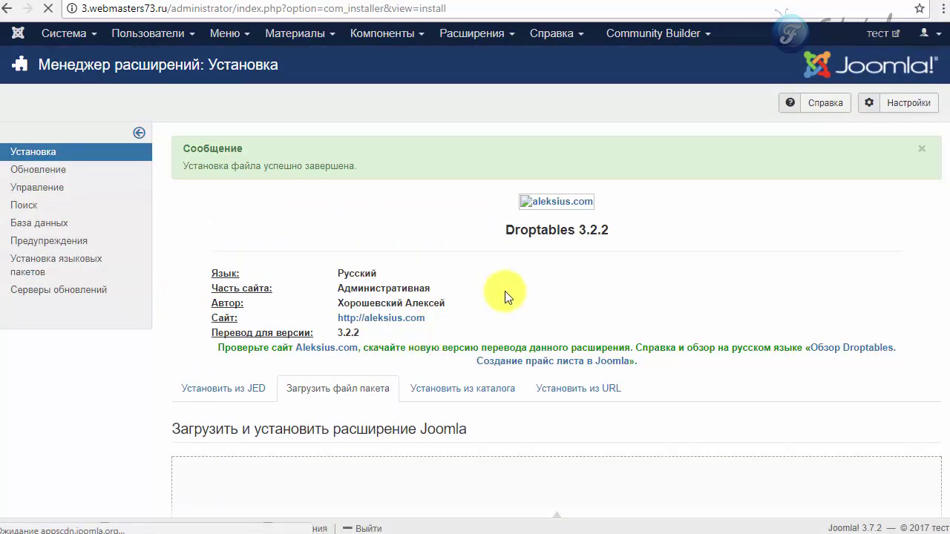
Step: Open the Droptables component and go to its configuration settings
left_click(390, 33)
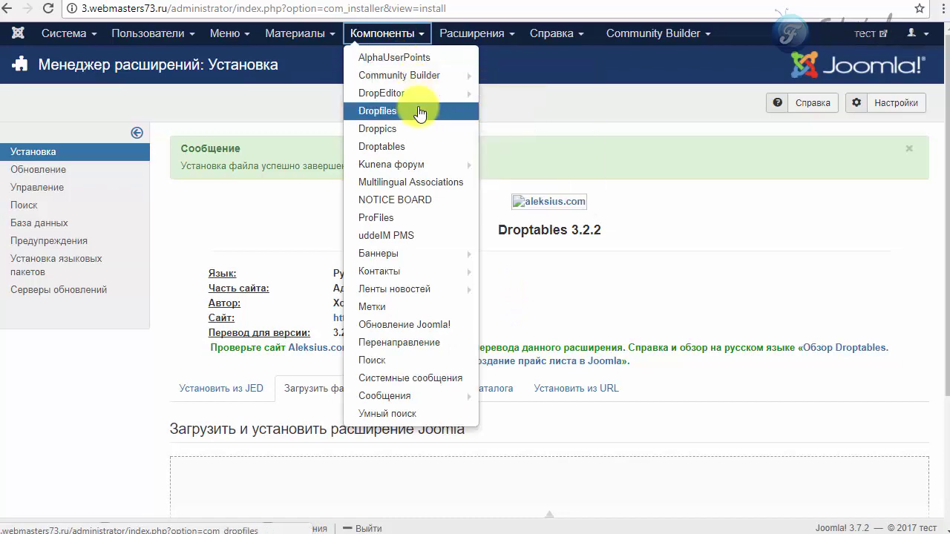
left_click(394, 147)
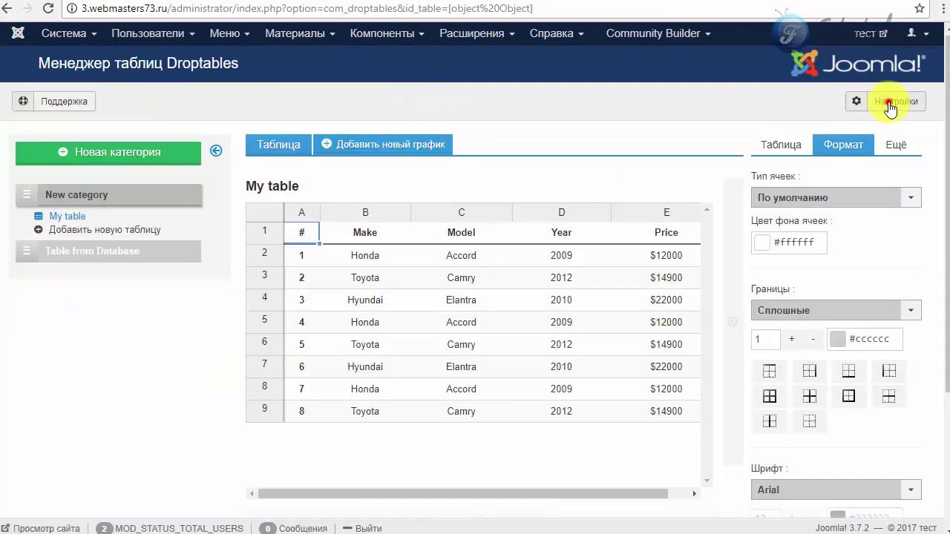
left_click(890, 101)
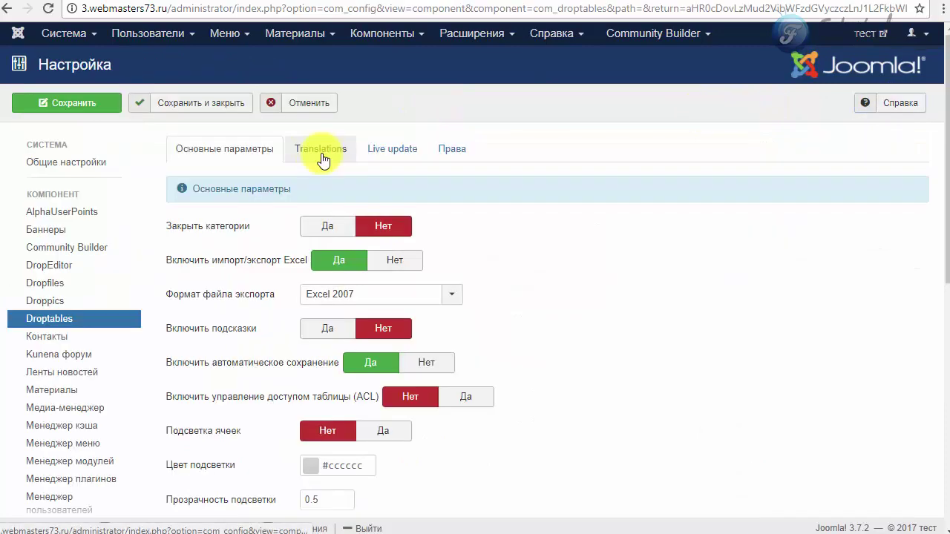
Step: Check the ru-RU language entry among the Droptables translations
left_click(325, 148)
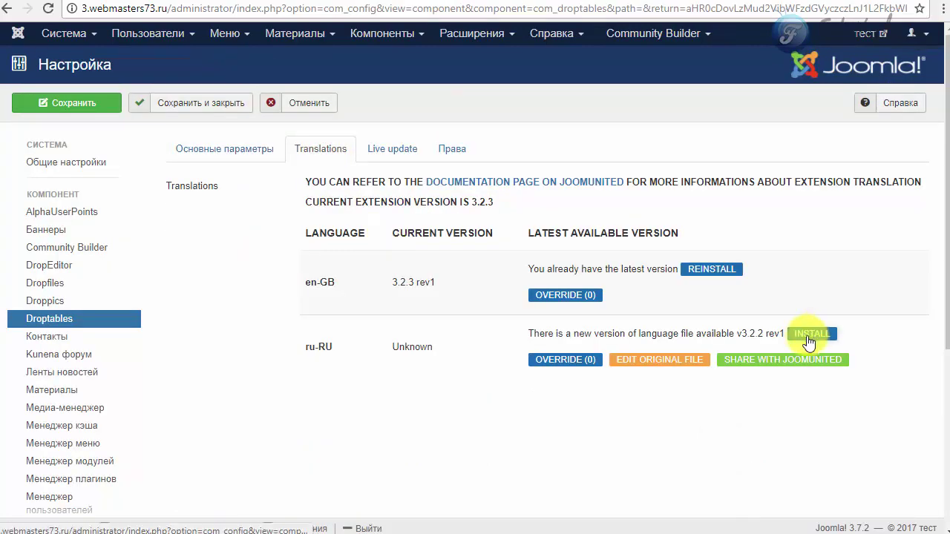
left_click_drag(299, 346, 344, 348)
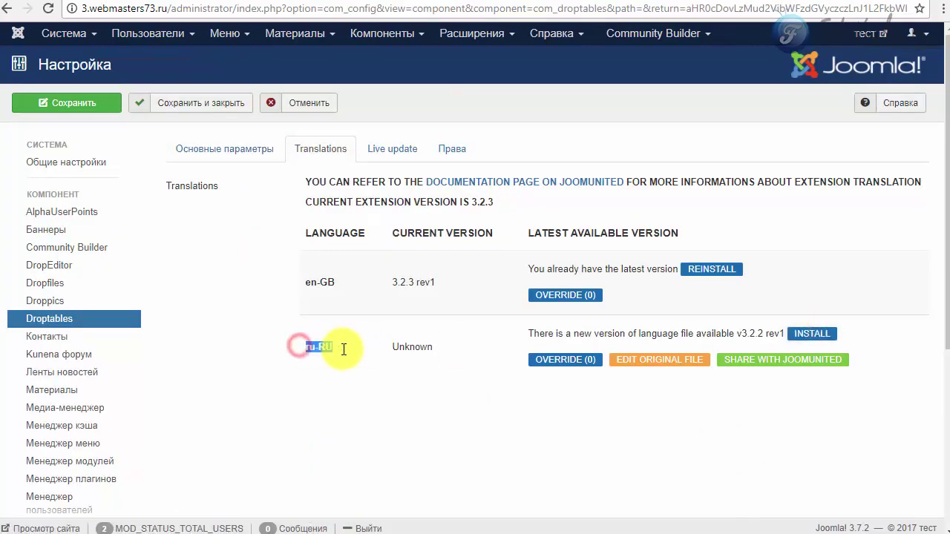
left_click(381, 390)
Step: Turn off automatic saving in the Droptables main parameters, then save and close the configuration
left_click(244, 152)
scroll(222, 223, "down", 5)
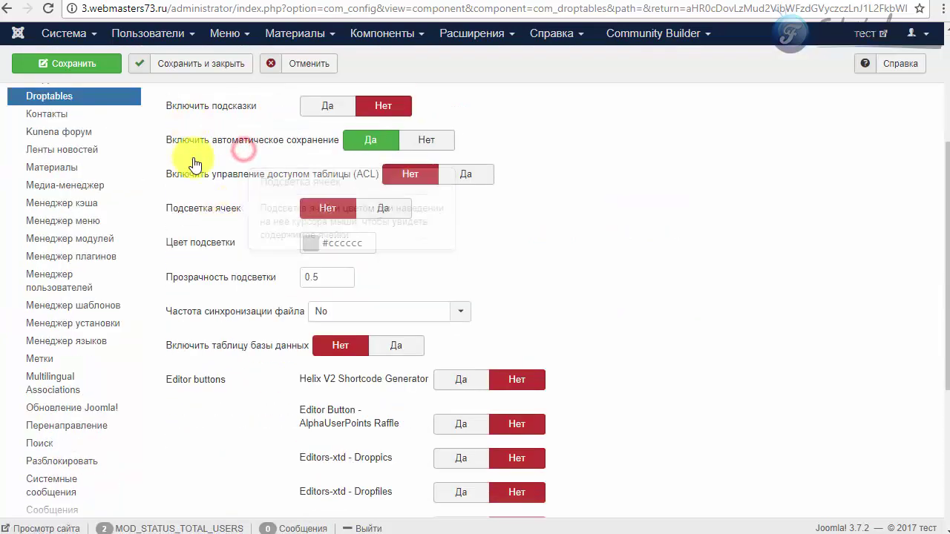
scroll(479, 432, "up", 5)
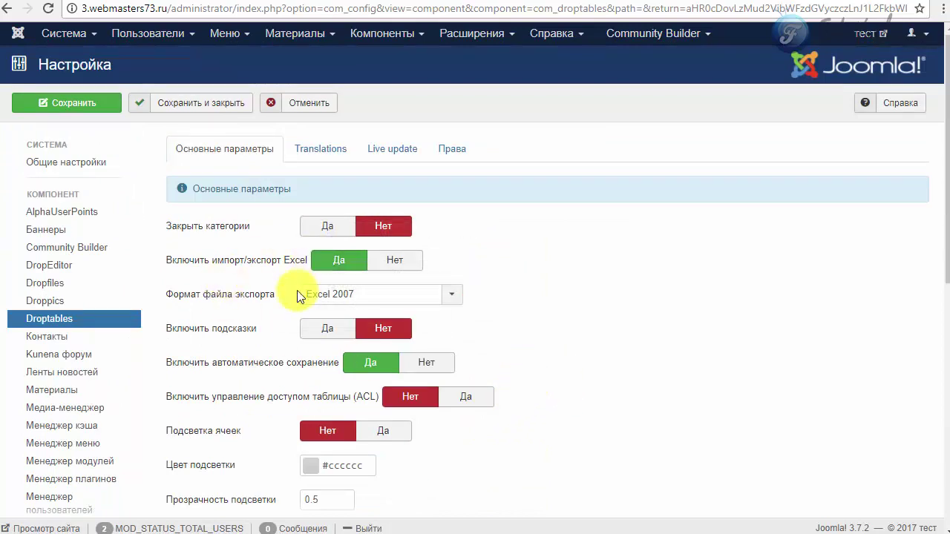
scroll(536, 291, "down", 1)
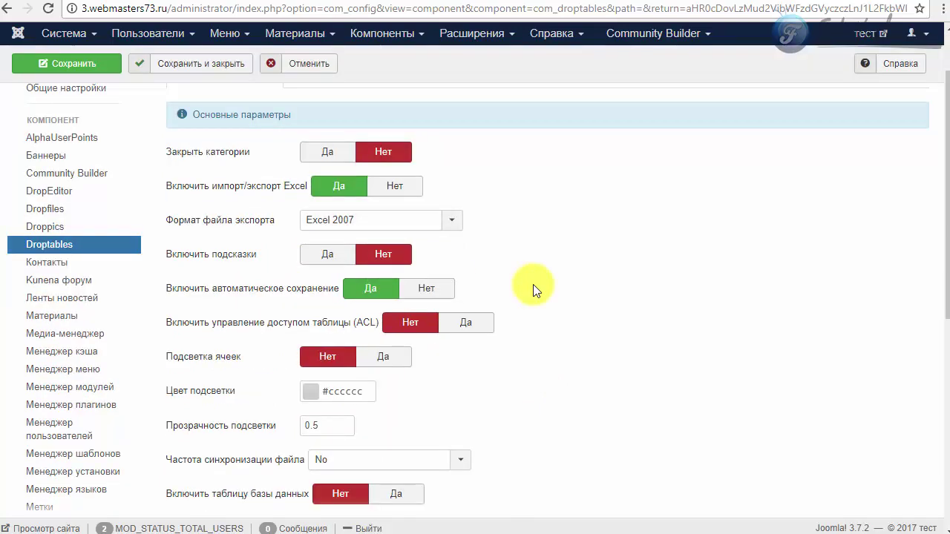
scroll(230, 244, "up", 1)
scroll(652, 214, "down", 2)
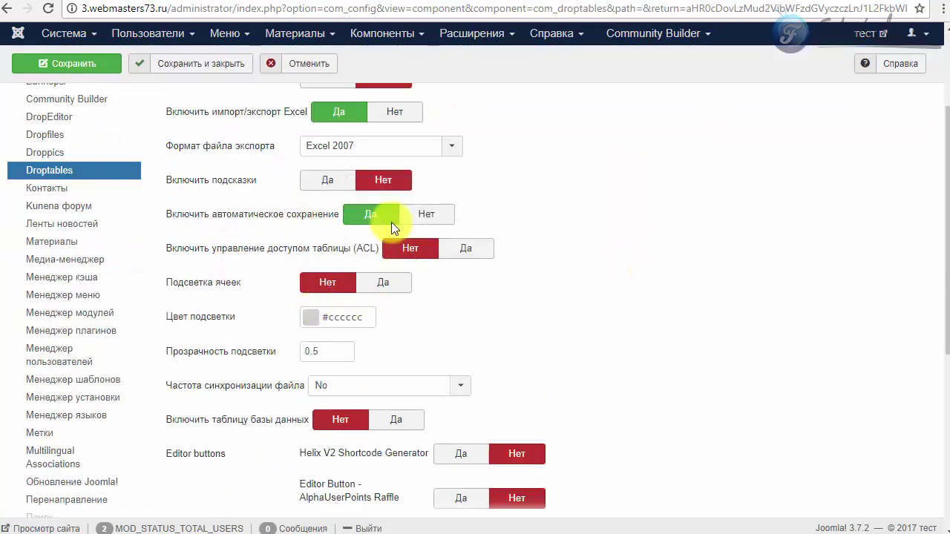
left_click(421, 216)
scroll(539, 230, "up", 2)
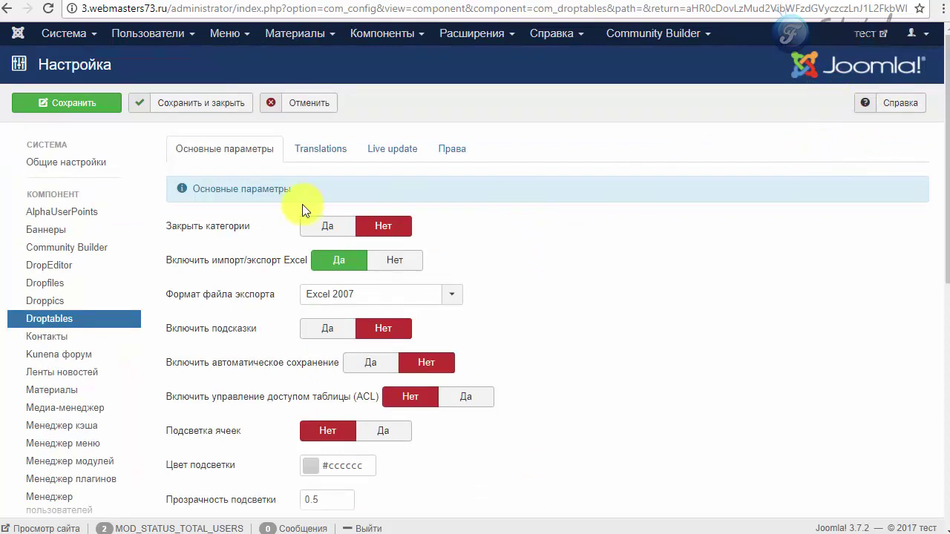
left_click(186, 102)
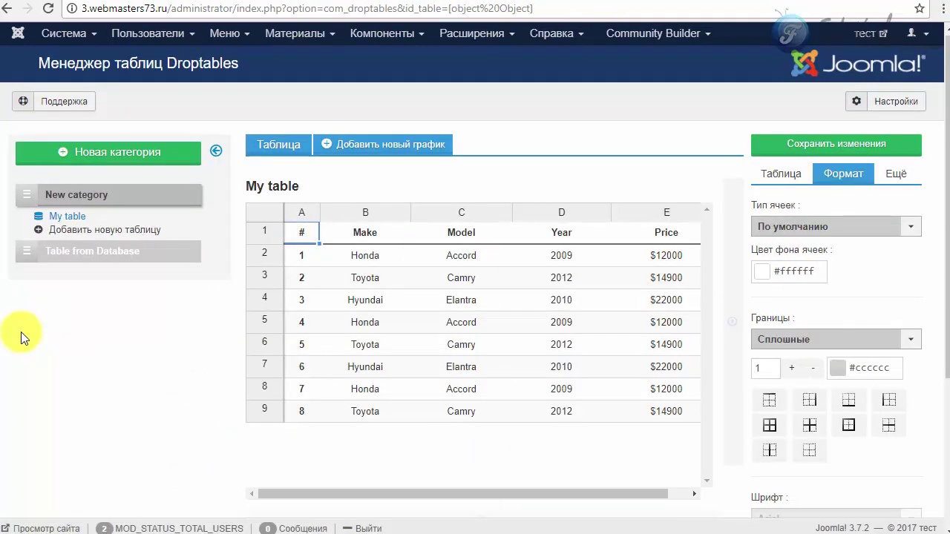
scroll(418, 123, "down", 2)
scroll(548, 205, "up", 2)
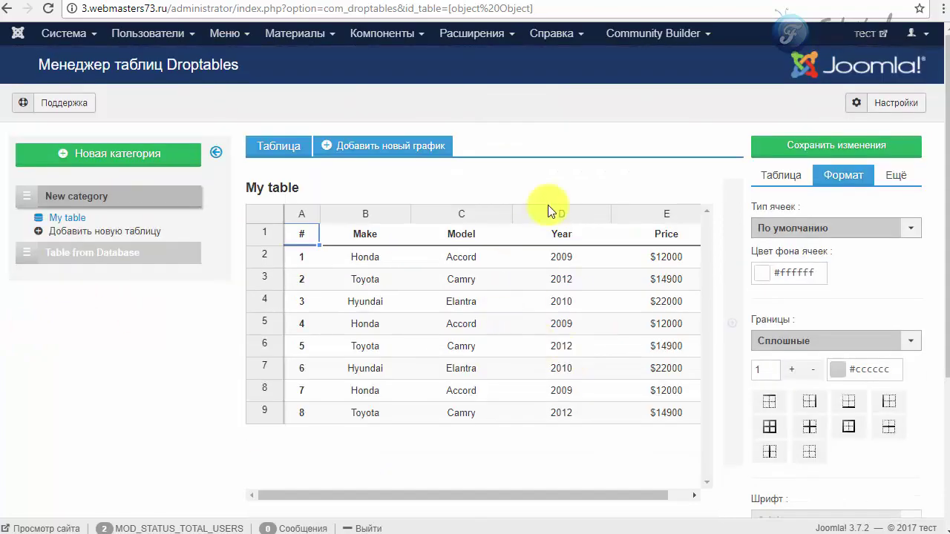
left_click(379, 33)
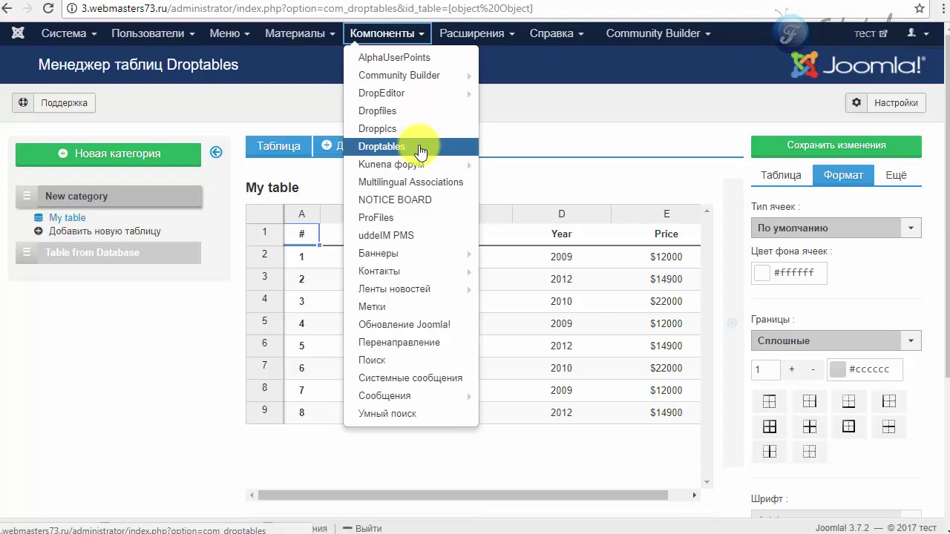
left_click(658, 127)
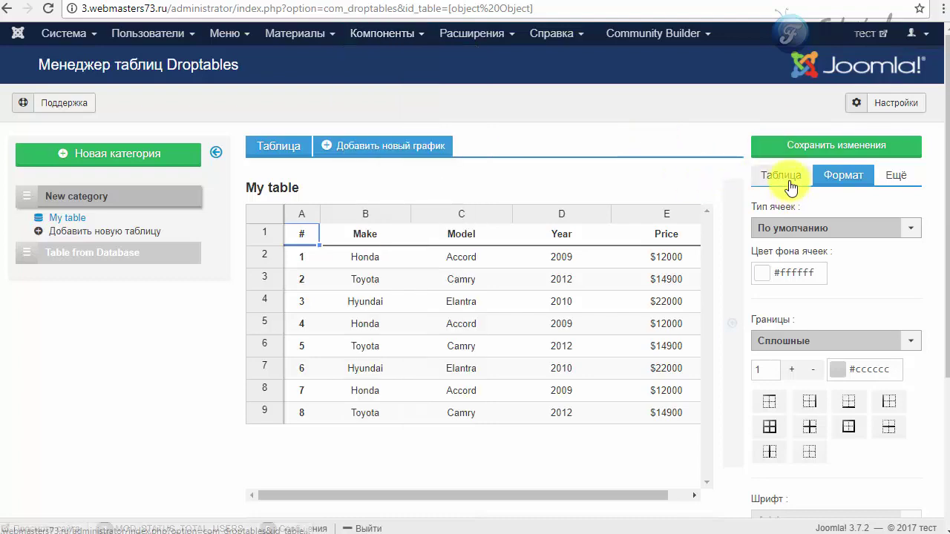
Step: Apply the red hosting price table theme to My table and view its content
left_click(787, 182)
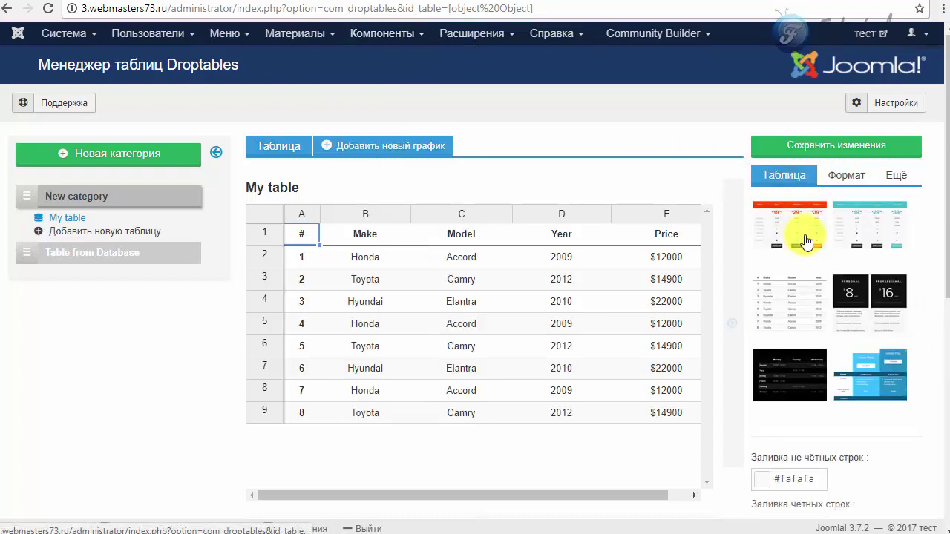
left_click(777, 227)
left_click(767, 104)
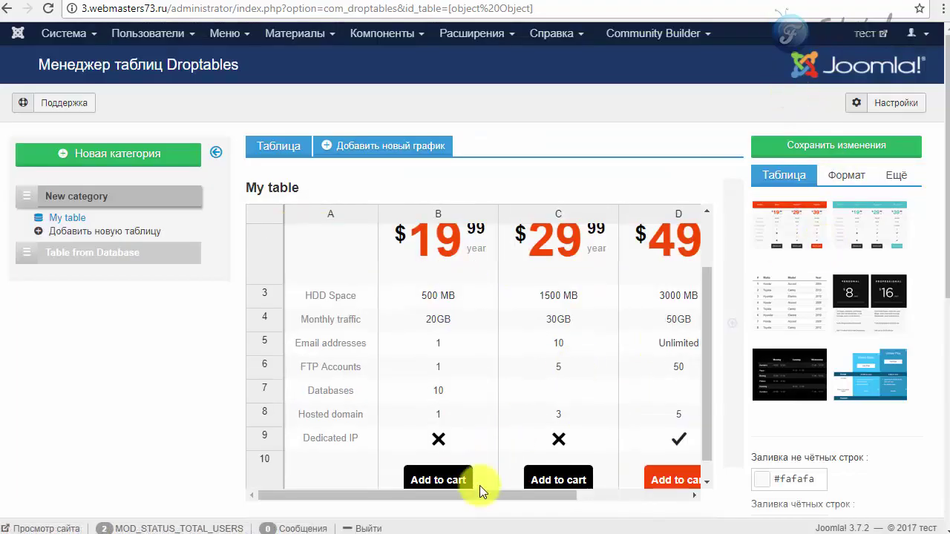
left_click_drag(493, 494, 386, 494)
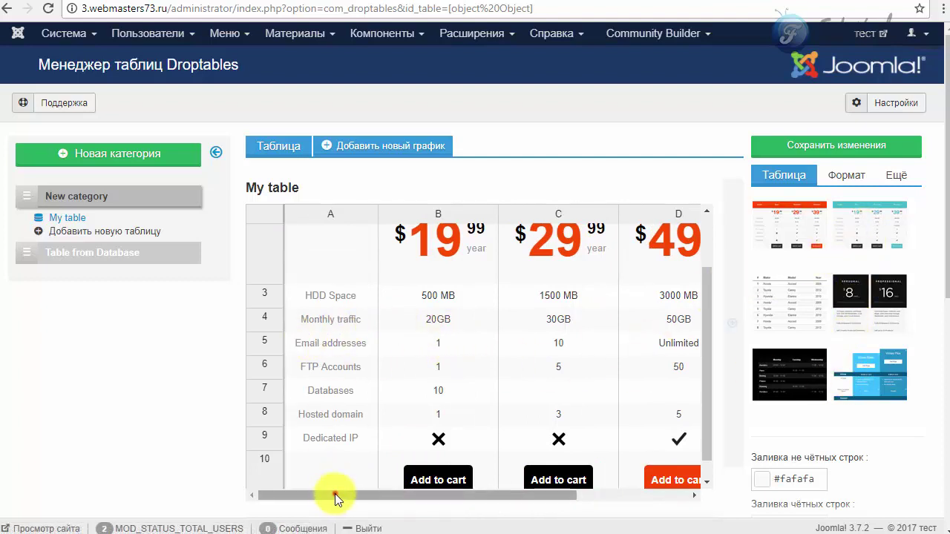
mouse_move(334, 494)
left_mouse_down()
mouse_move(471, 497)
mouse_move(333, 494)
left_mouse_up()
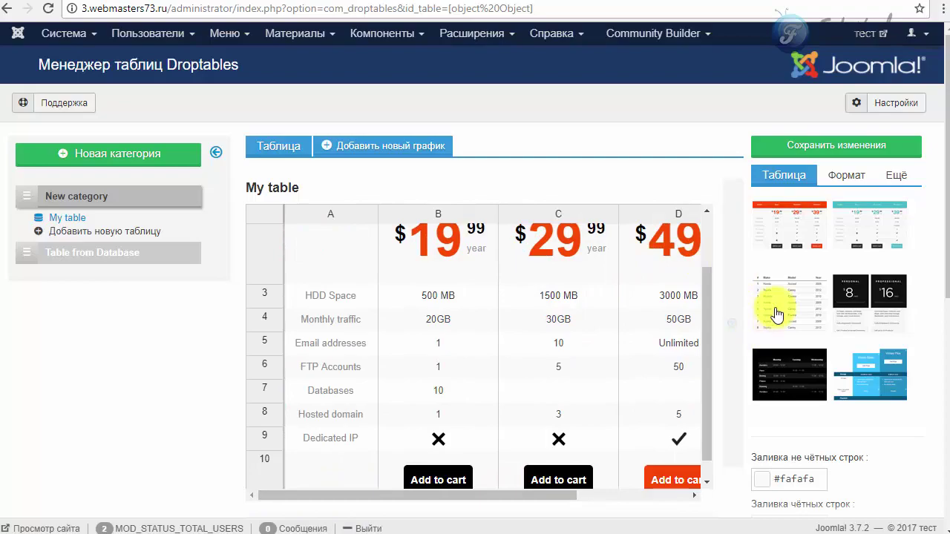
Step: Switch My table to the plain car list theme, accepting replacement of all its data and styles
left_click(791, 307)
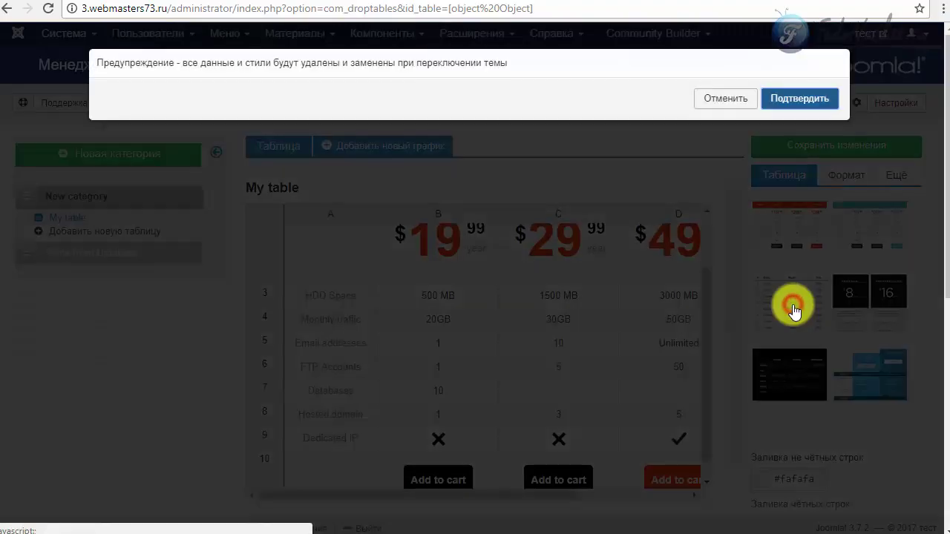
left_click(788, 97)
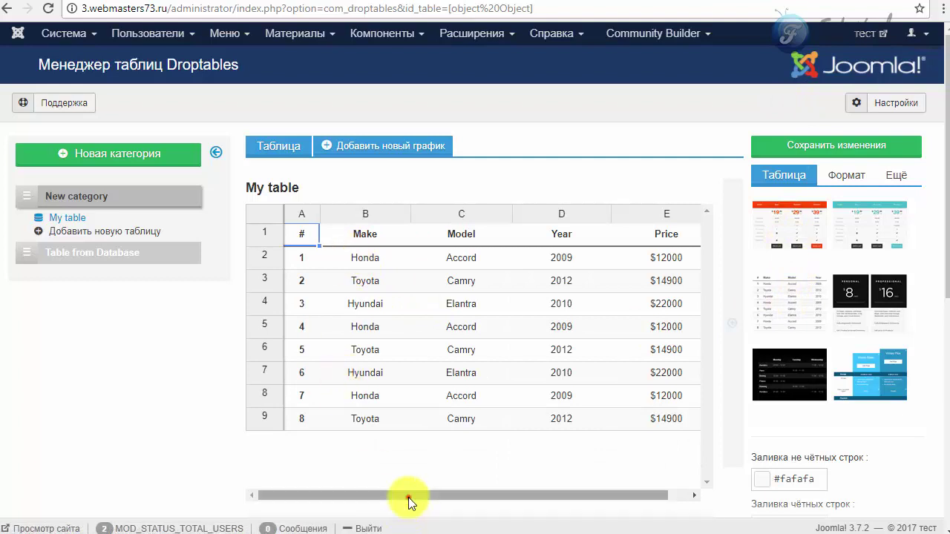
left_click_drag(409, 497, 322, 479)
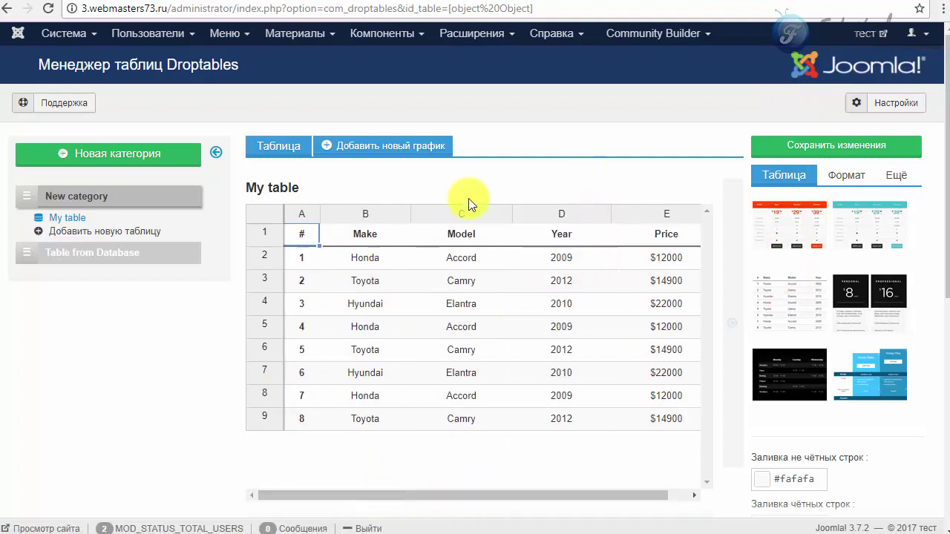
scroll(593, 173, "down", 1)
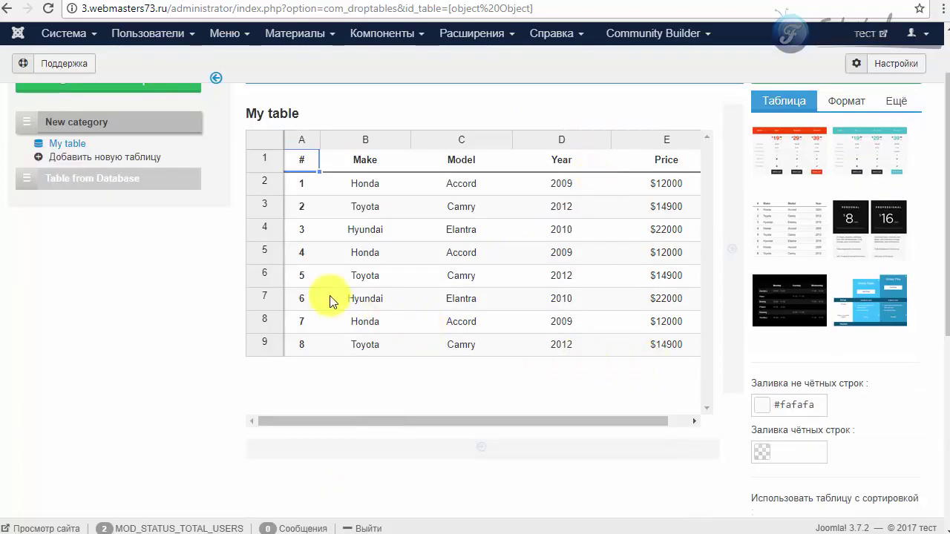
scroll(362, 303, "up", 1)
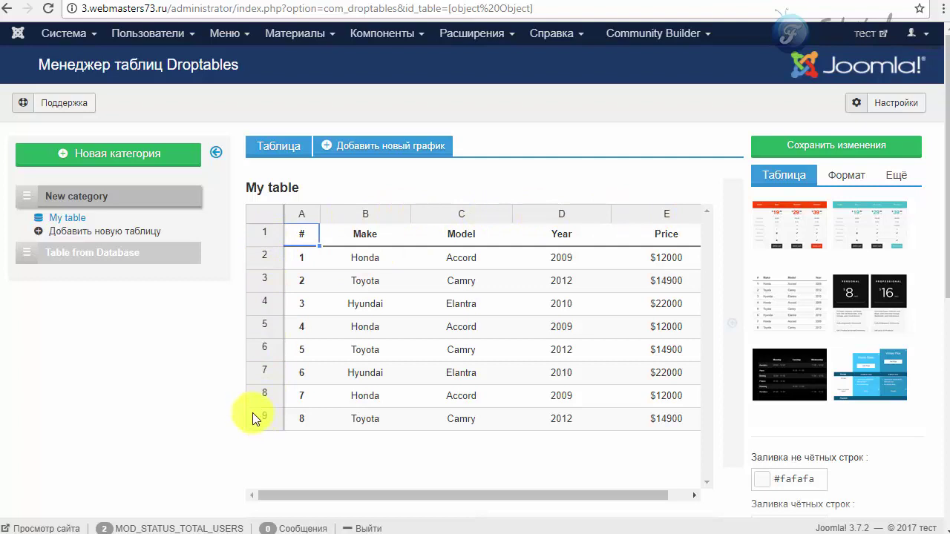
Step: Select several header cells and the upper cells of the Make column in turn to examine their format settings
left_click(301, 235)
left_click(470, 235)
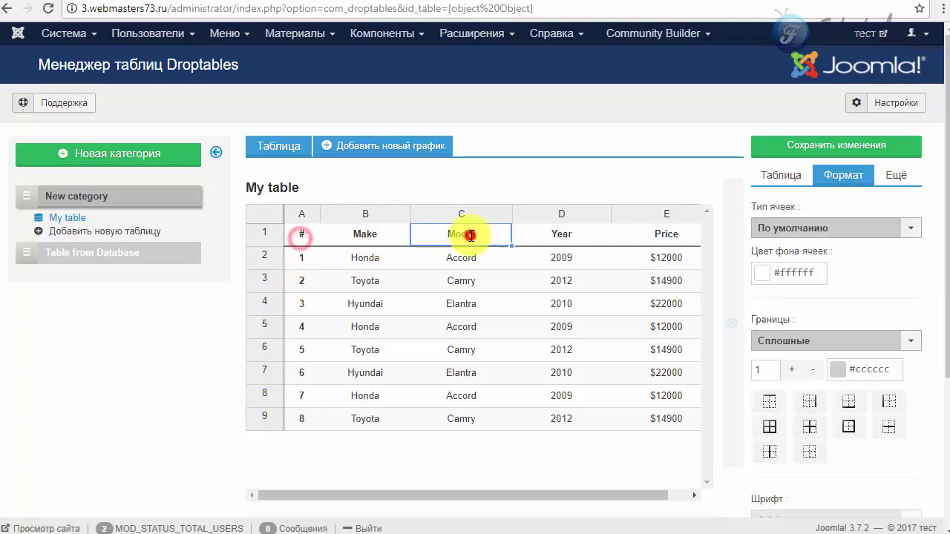
left_click(556, 237)
left_click(477, 239)
left_click(389, 234)
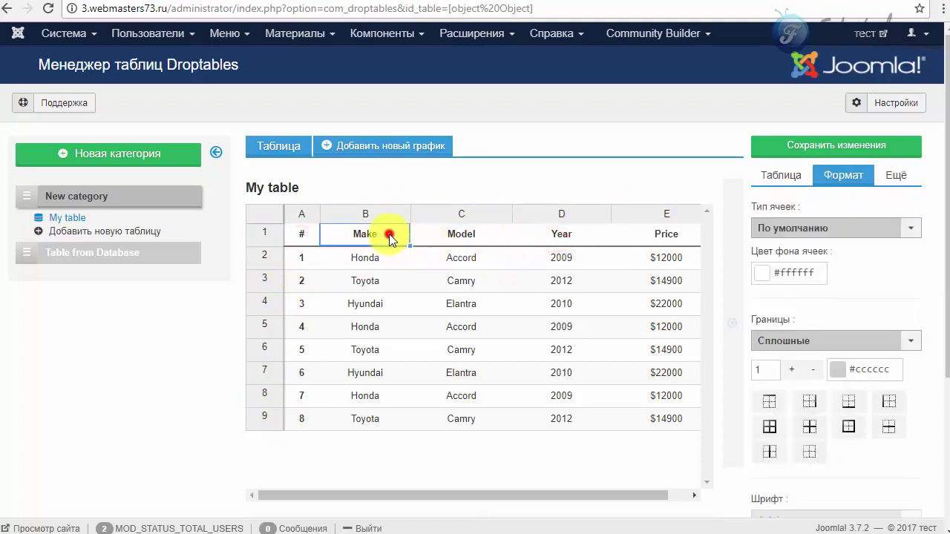
left_click(366, 259)
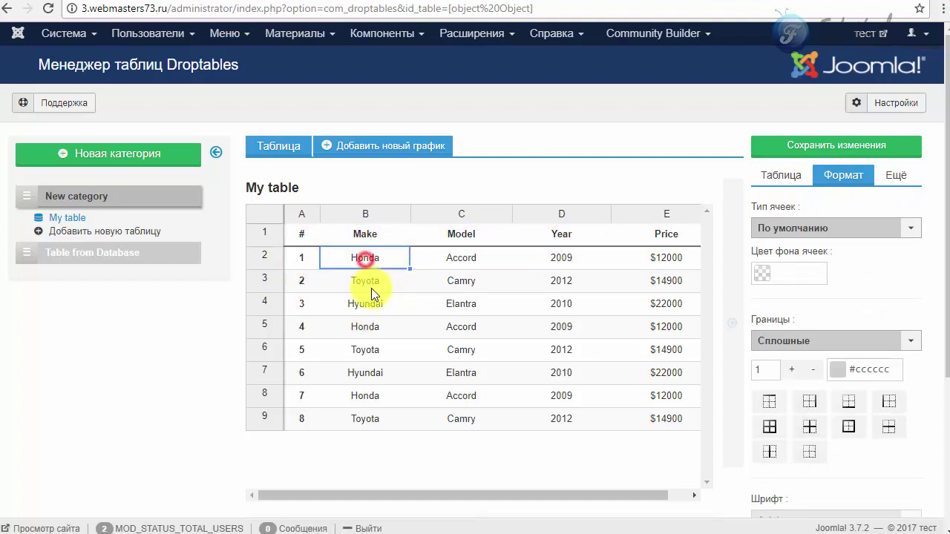
left_click(374, 281)
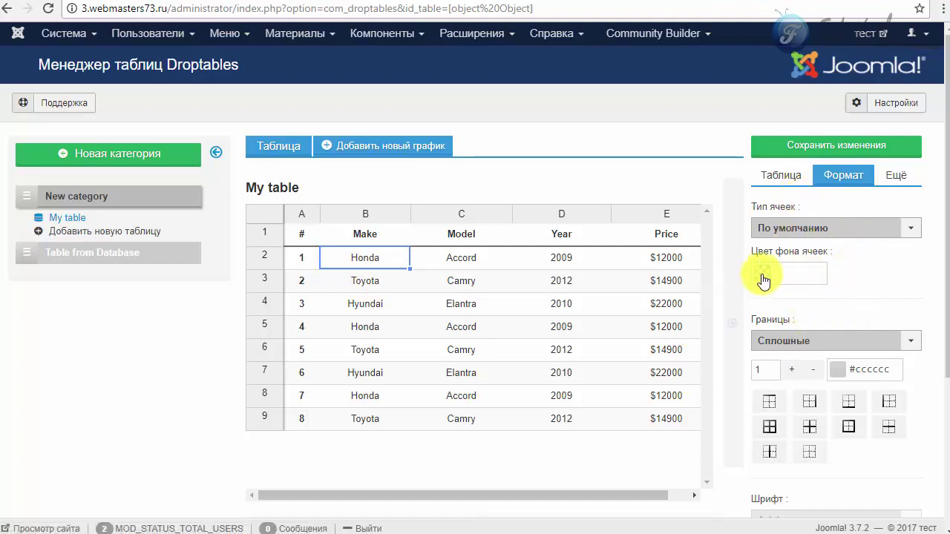
Step: Review the available cell types and the font and size settings for the first Make cell, and save the table's changes
left_click(778, 230)
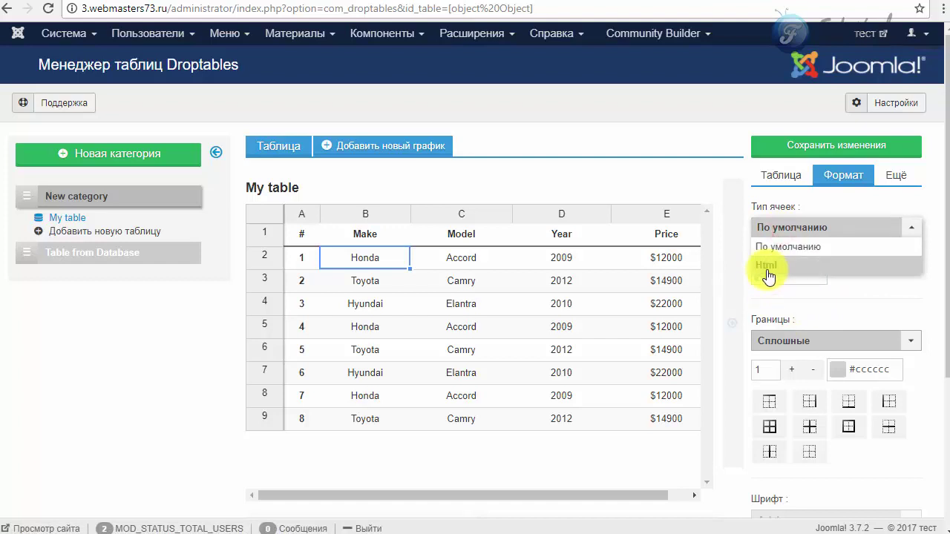
left_click(869, 305)
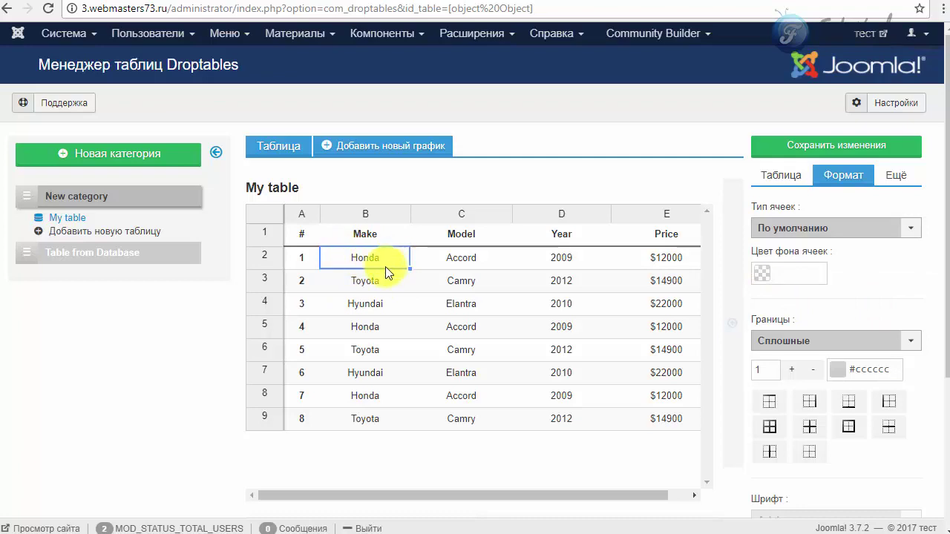
scroll(375, 316, "down", 3)
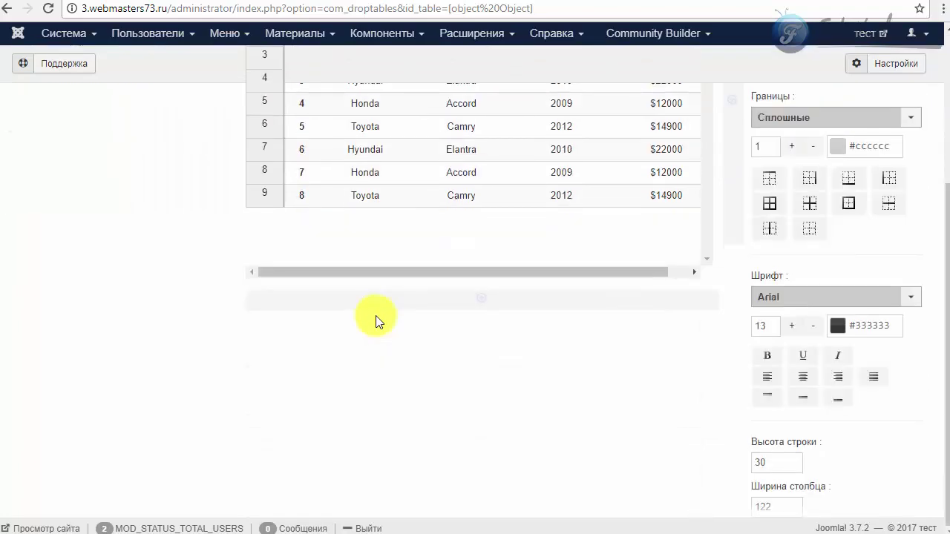
scroll(509, 442, "up", 3)
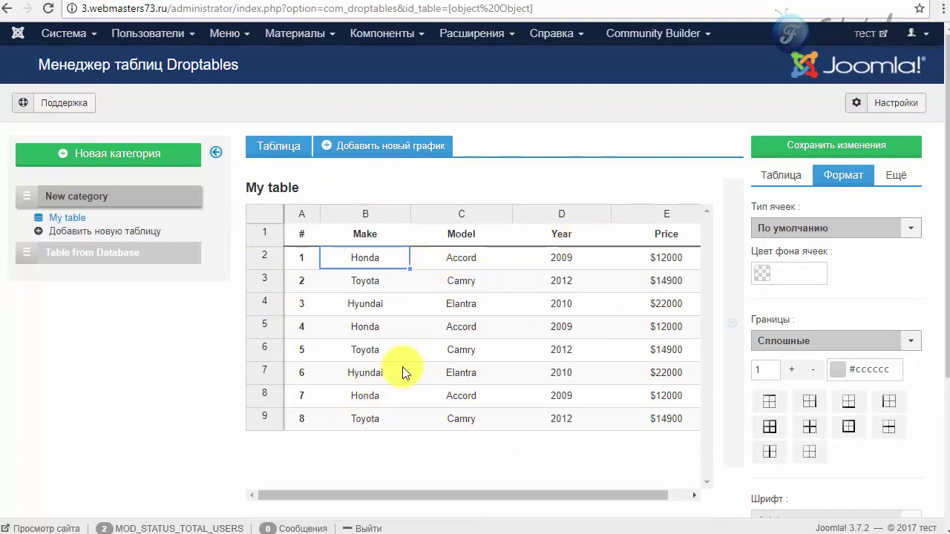
left_click(840, 151)
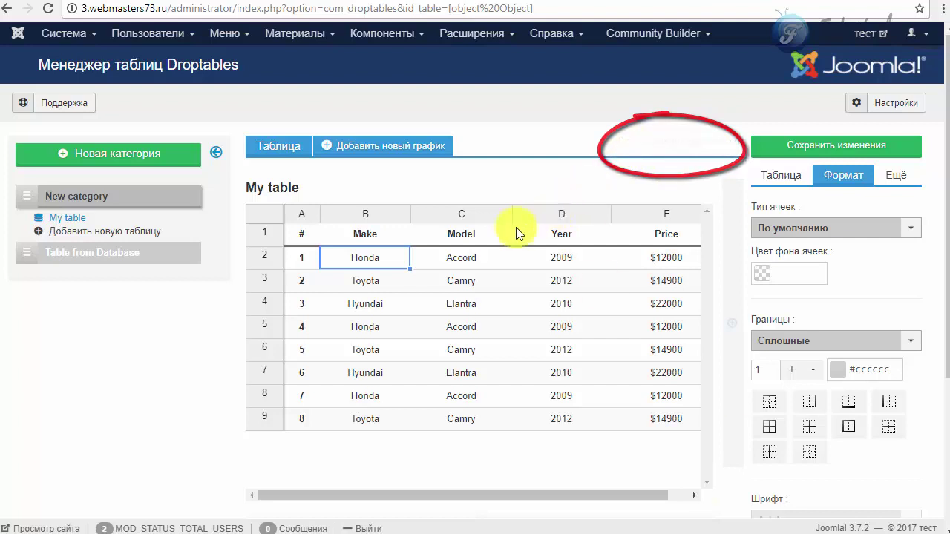
Step: Go to the article manager and open the article "статья" for editing
left_click(426, 1)
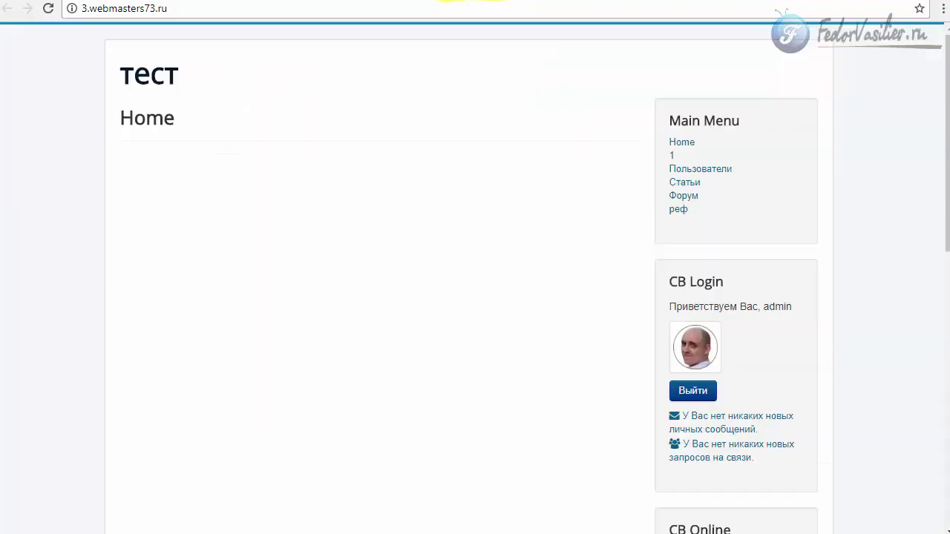
left_click(400, 1)
left_click(274, 33)
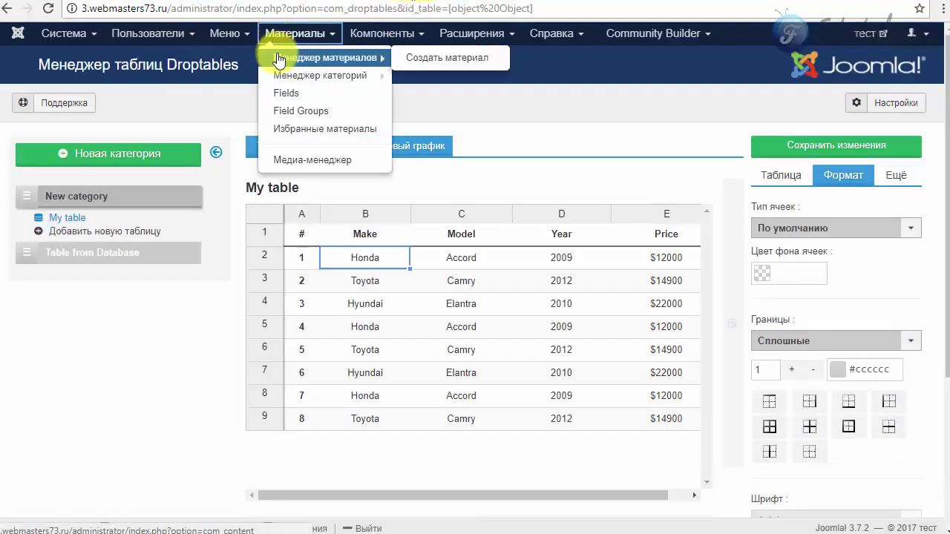
left_click(277, 53)
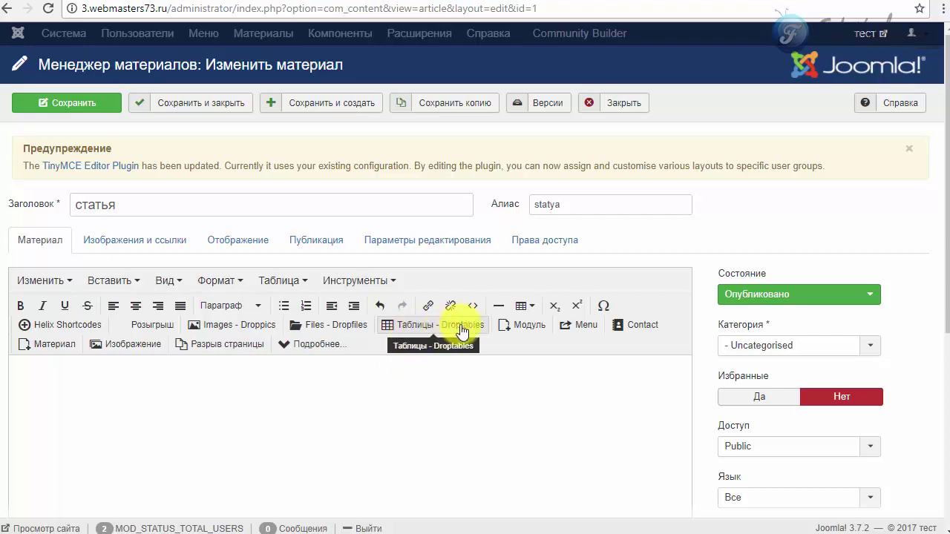
left_click(417, 324)
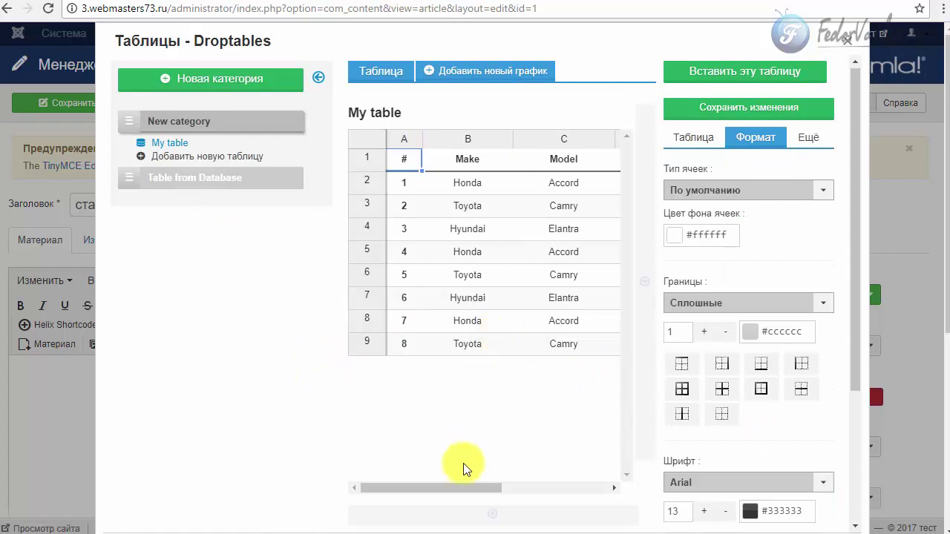
mouse_move(466, 486)
left_mouse_down()
mouse_move(583, 487)
mouse_move(454, 482)
left_mouse_up()
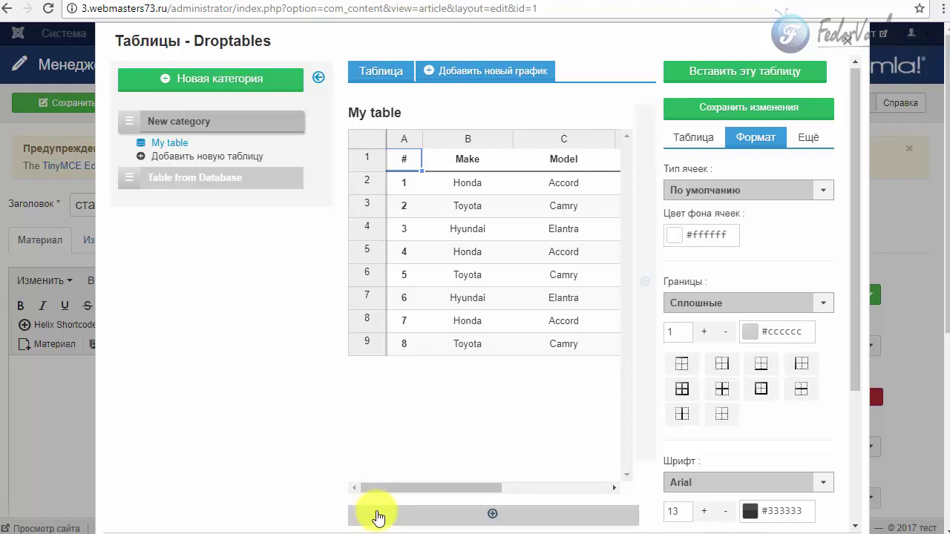
left_click_drag(432, 488, 408, 409)
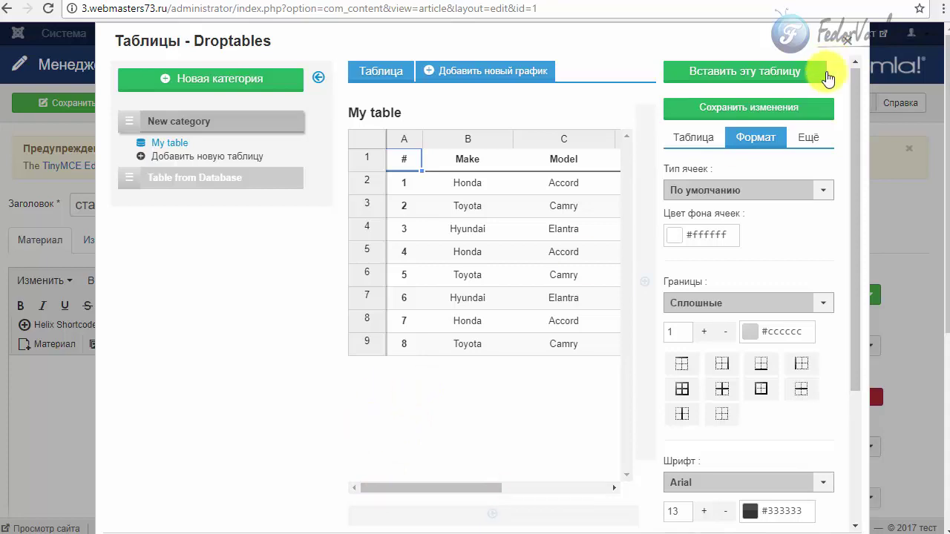
left_click(846, 39)
Step: Insert My table into the body of the article "статья" with Droptables, then save and close the article
left_click(419, 327)
left_click(735, 74)
scroll(515, 181, "down", 1)
left_click(187, 387)
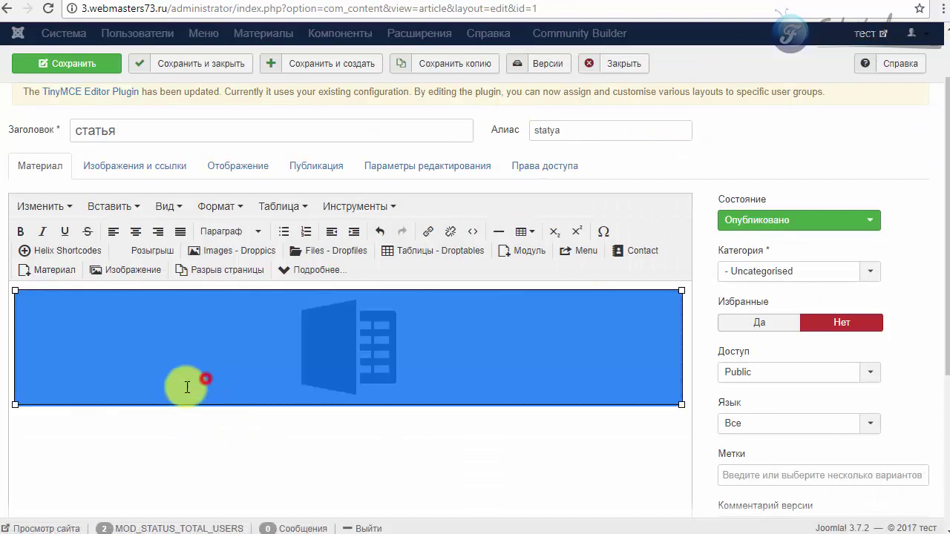
left_click(202, 445)
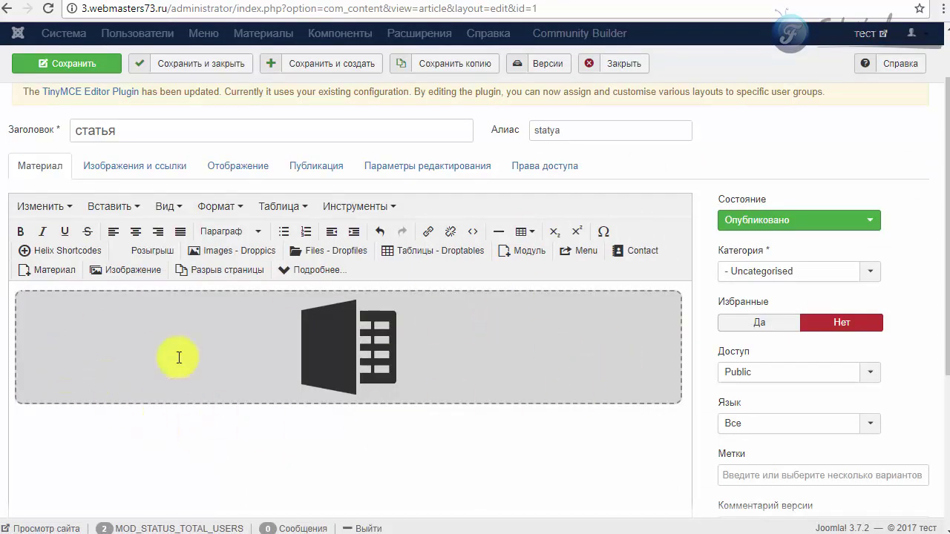
scroll(462, 418, "up", 1)
left_click(175, 102)
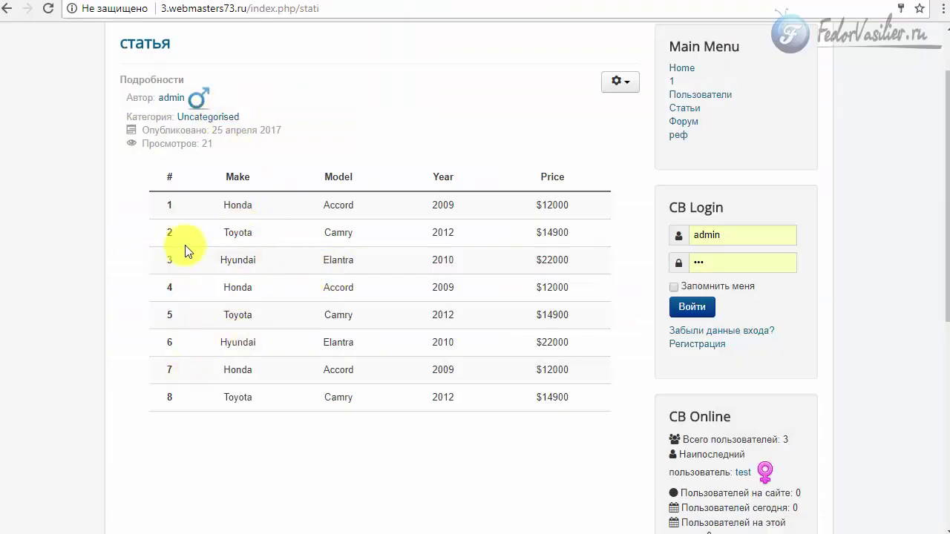
Step: Examine how the published article table adapts to small screens by narrowing the browser's responsive preview to about 360 px, then exit the inspector
scroll(185, 252, "down", 2)
right_click(398, 275)
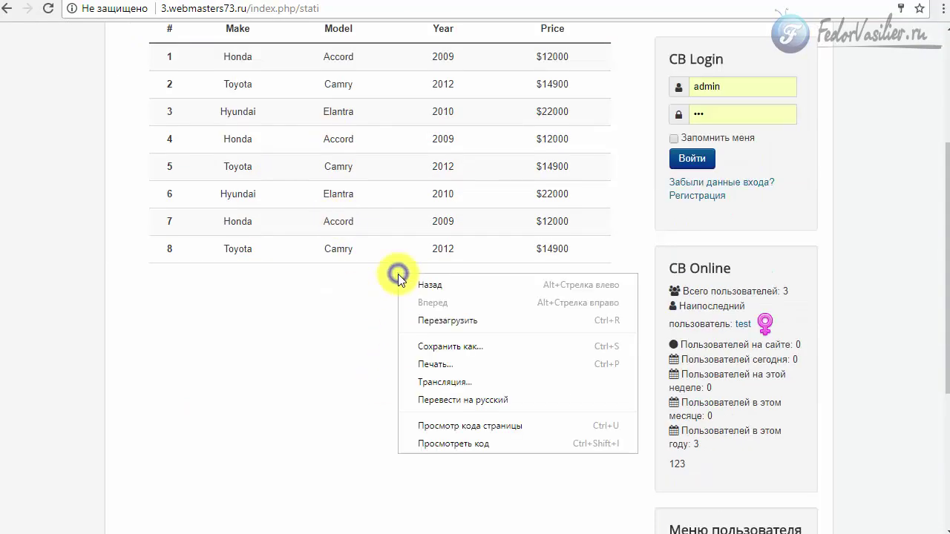
left_click(442, 443)
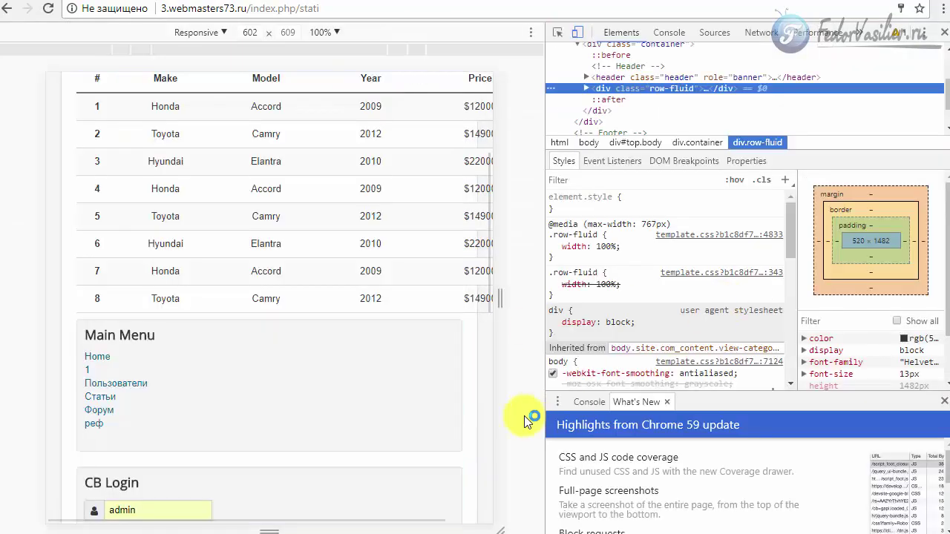
left_click_drag(501, 304, 413, 302)
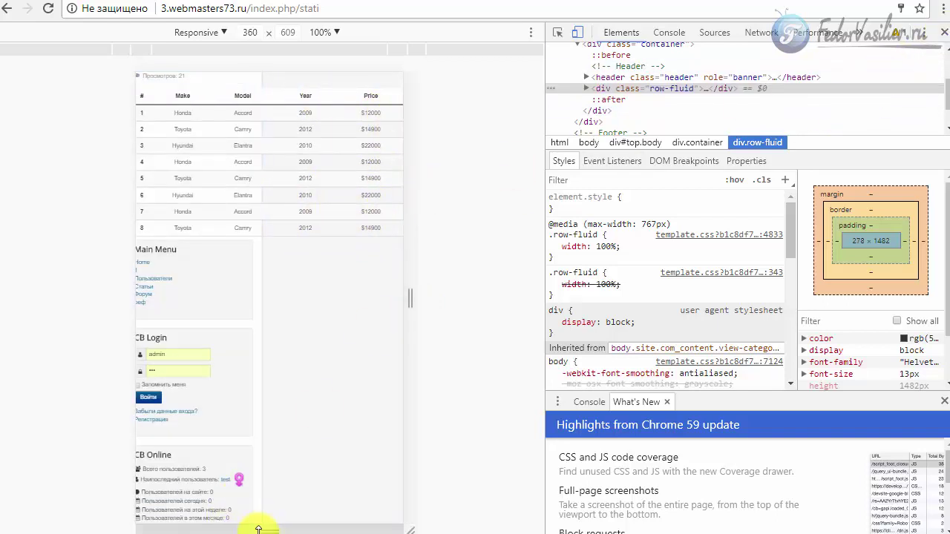
left_click(943, 32)
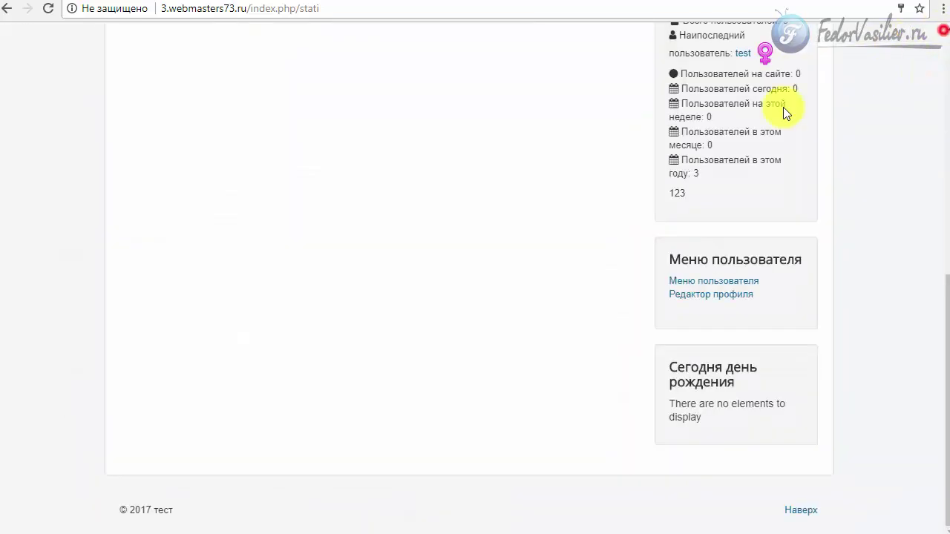
scroll(539, 191, "up", 5)
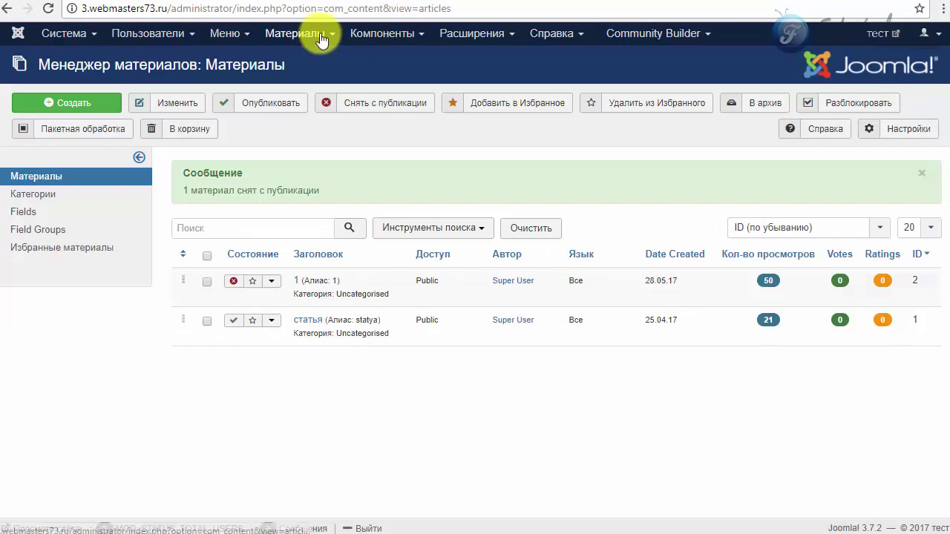
Step: Open the Droptables table manager from the Joomla components, signing in to the administrator area with the prefilled credentials
left_click(371, 32)
left_click(420, 141)
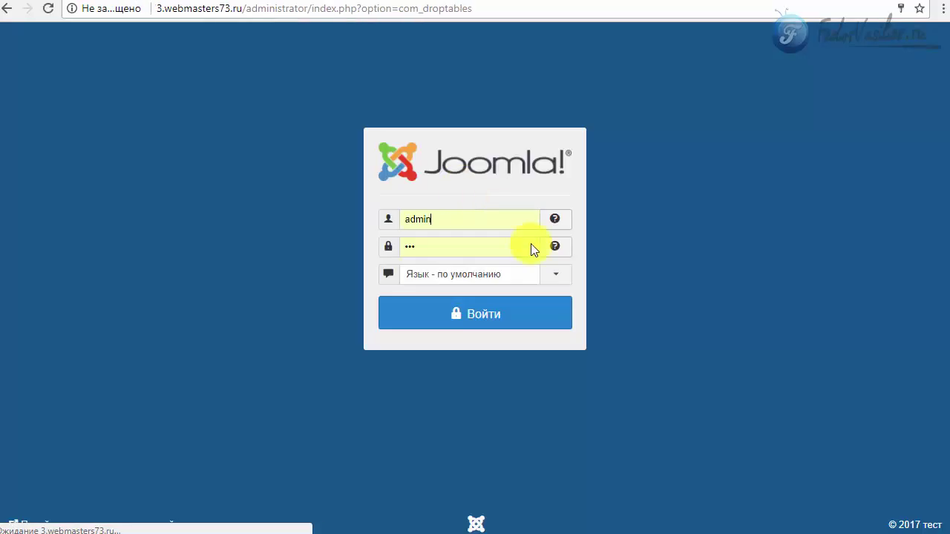
left_click(474, 311)
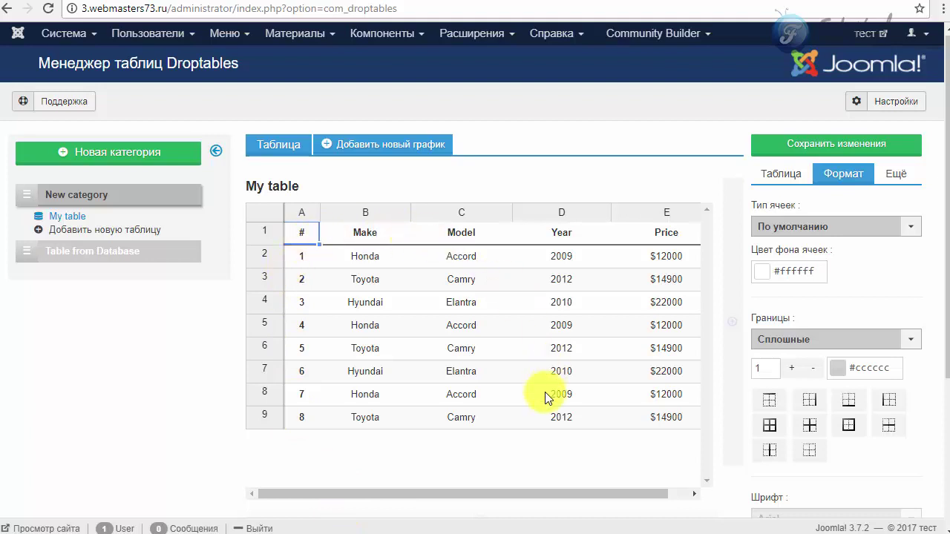
Step: Compare the number column and header of My table in the manager with the table published on the site
left_click(299, 254)
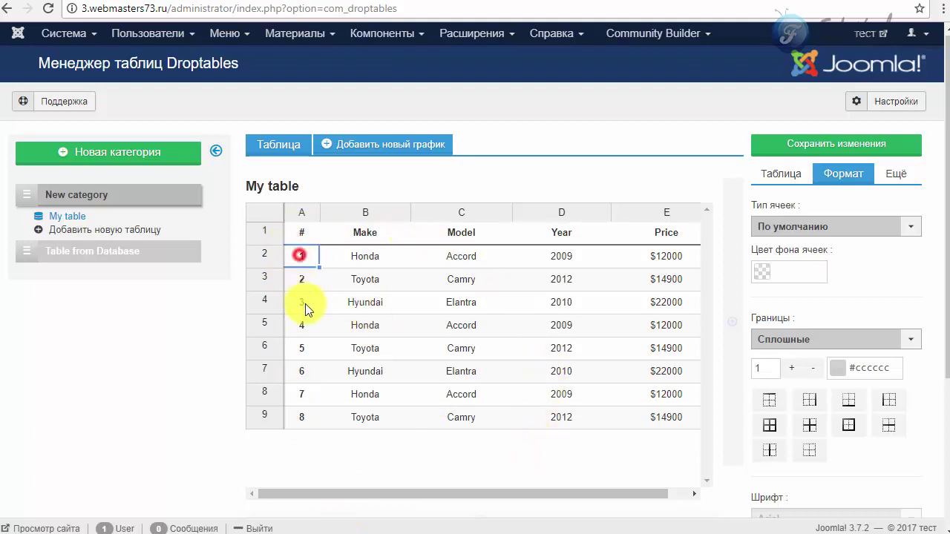
left_click(305, 306)
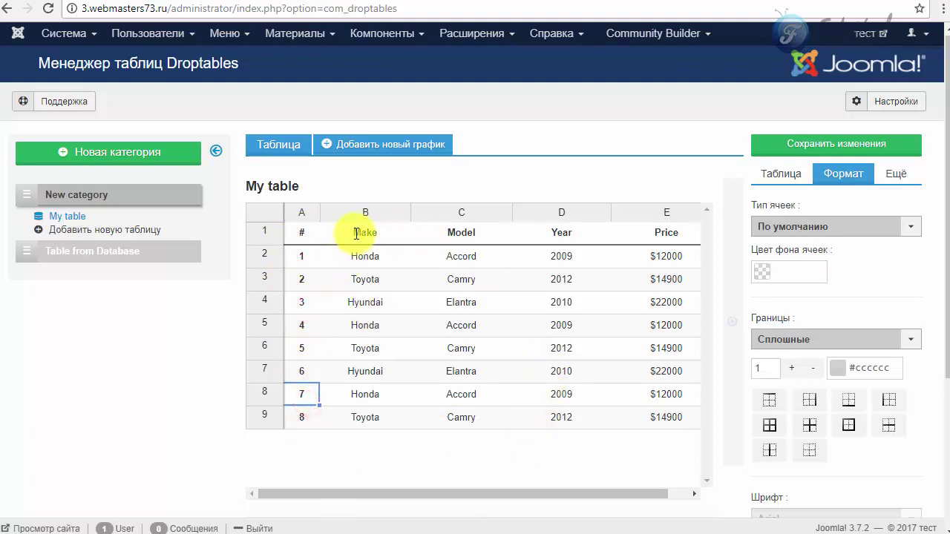
left_click(506, 1)
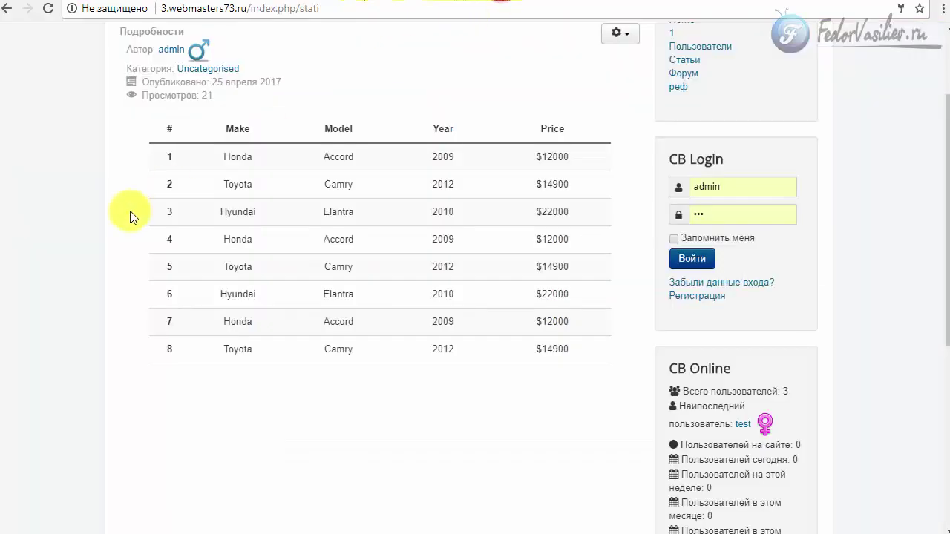
left_click(381, 2)
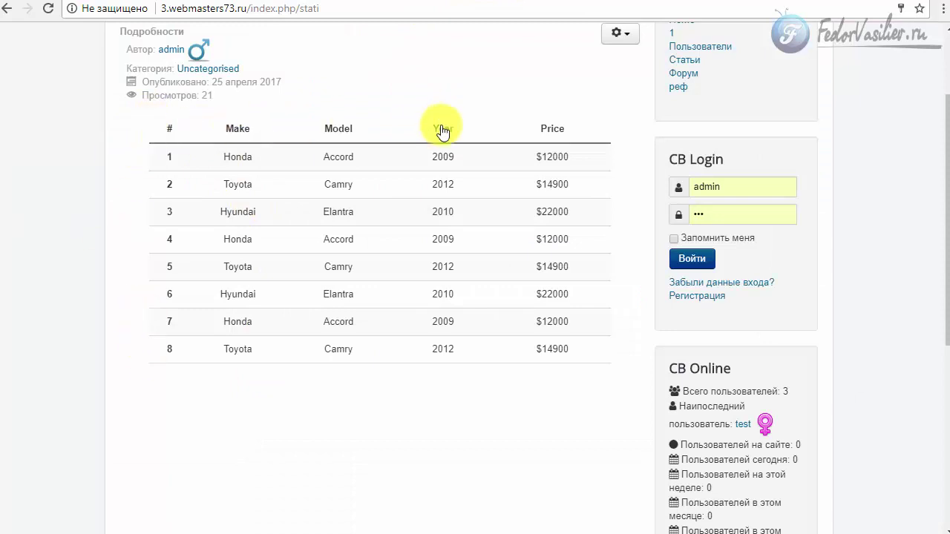
left_click(431, 1)
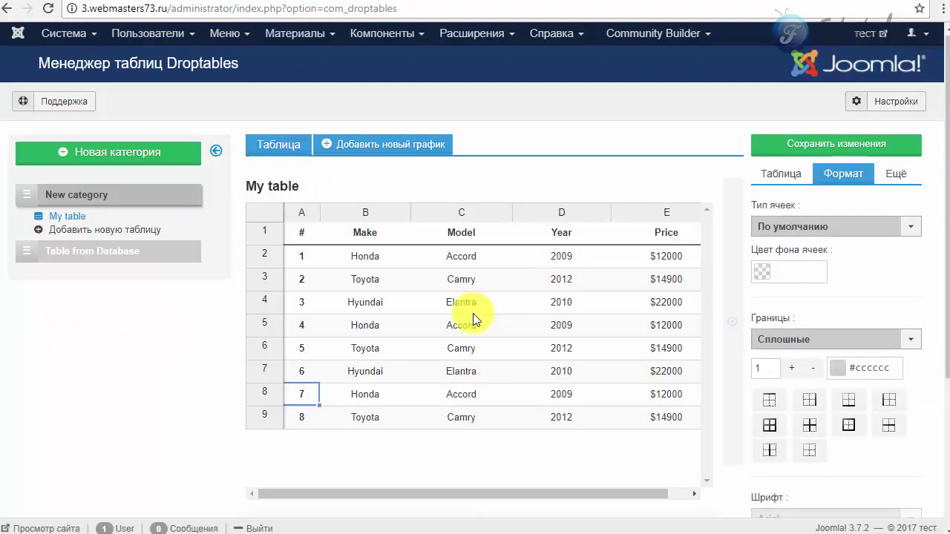
Step: Replace the Make header text in cell B1 of My table with "текс"
double_click(364, 233)
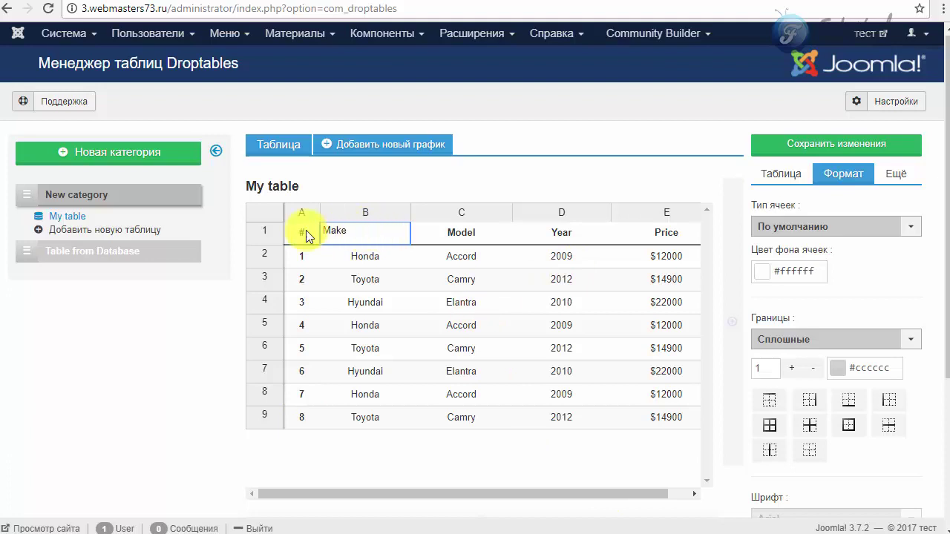
left_click_drag(360, 232, 303, 227)
key("Return")
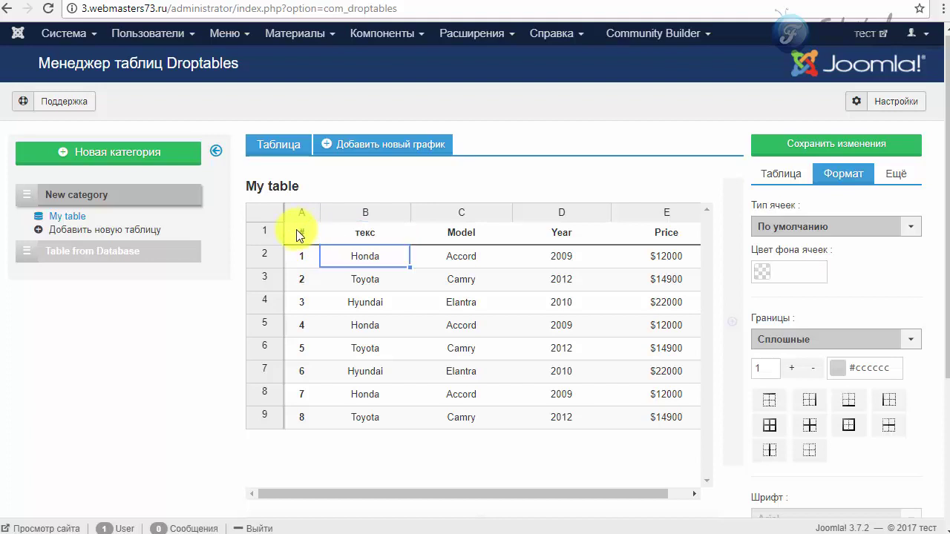
left_click(357, 233)
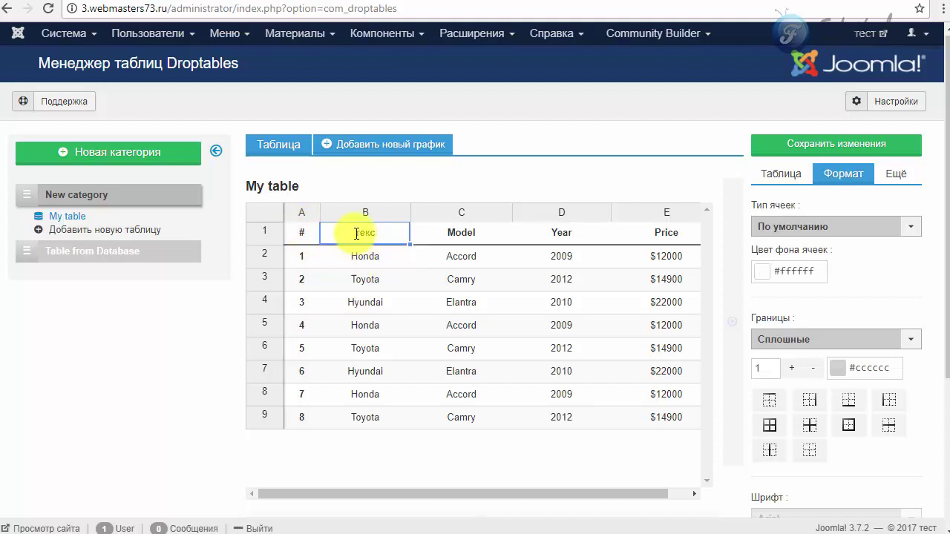
left_click(356, 234)
Step: Replace the Model header text in cell C1 with "текс"
left_click(466, 236)
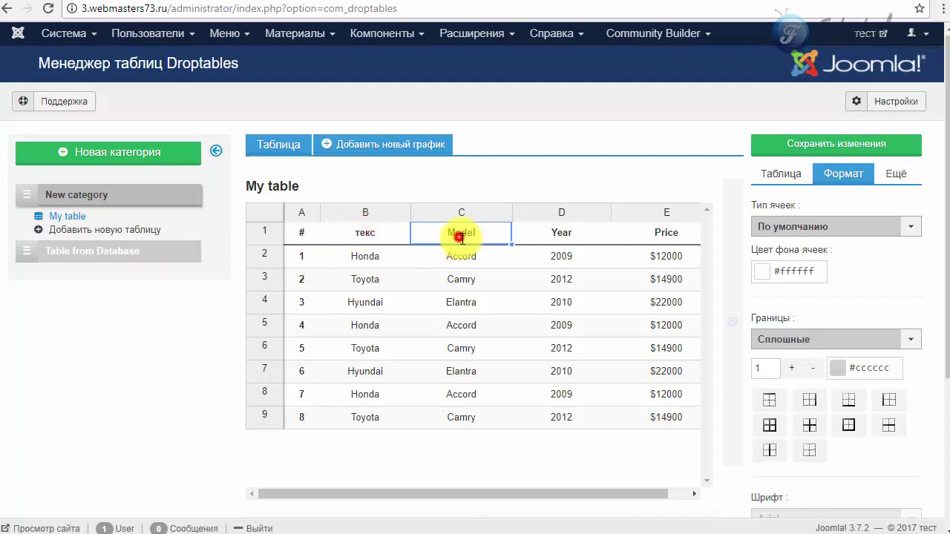
double_click(477, 236)
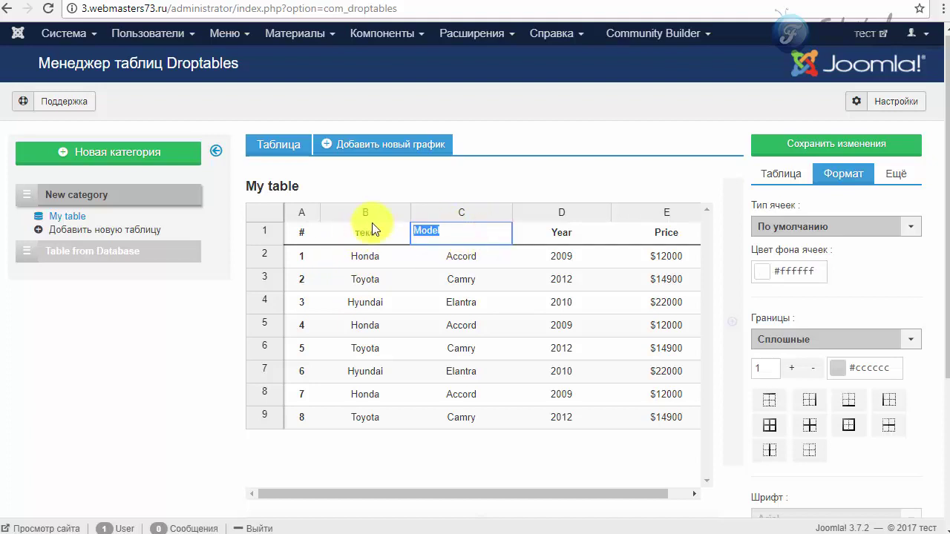
type("текс")
left_click(417, 254)
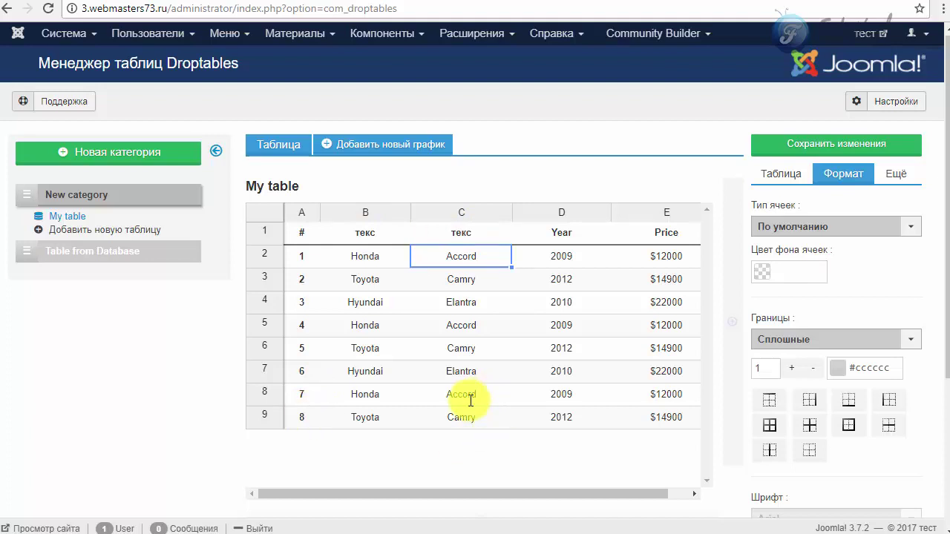
key("Up")
key("Left")
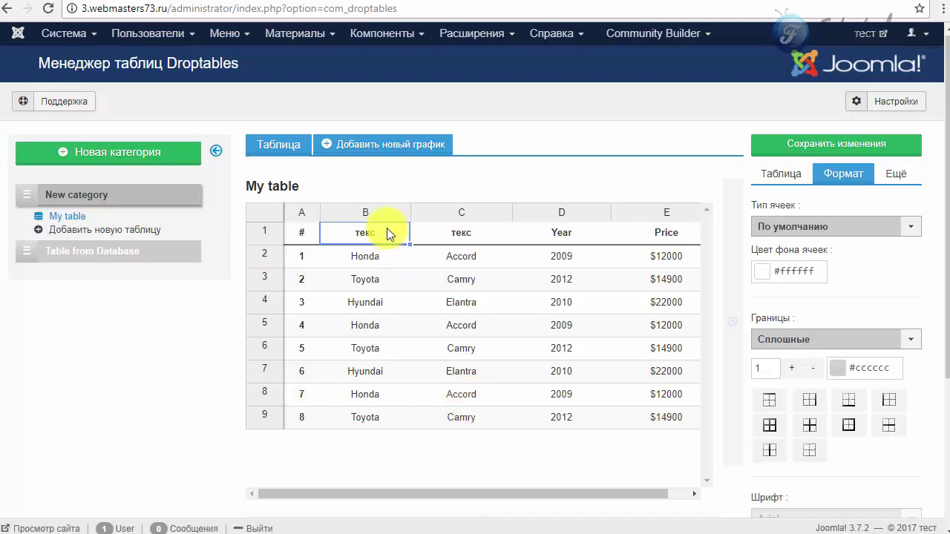
left_click(396, 281)
left_click(422, 301)
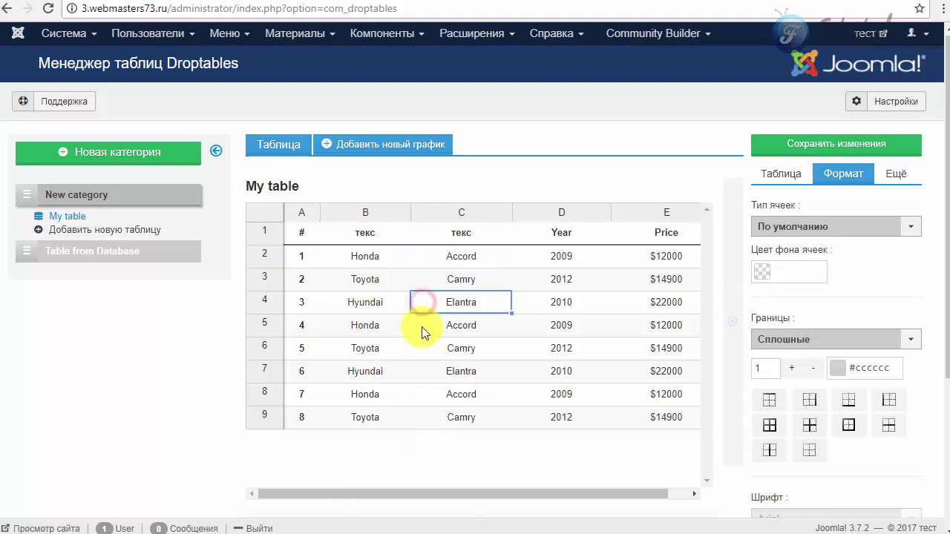